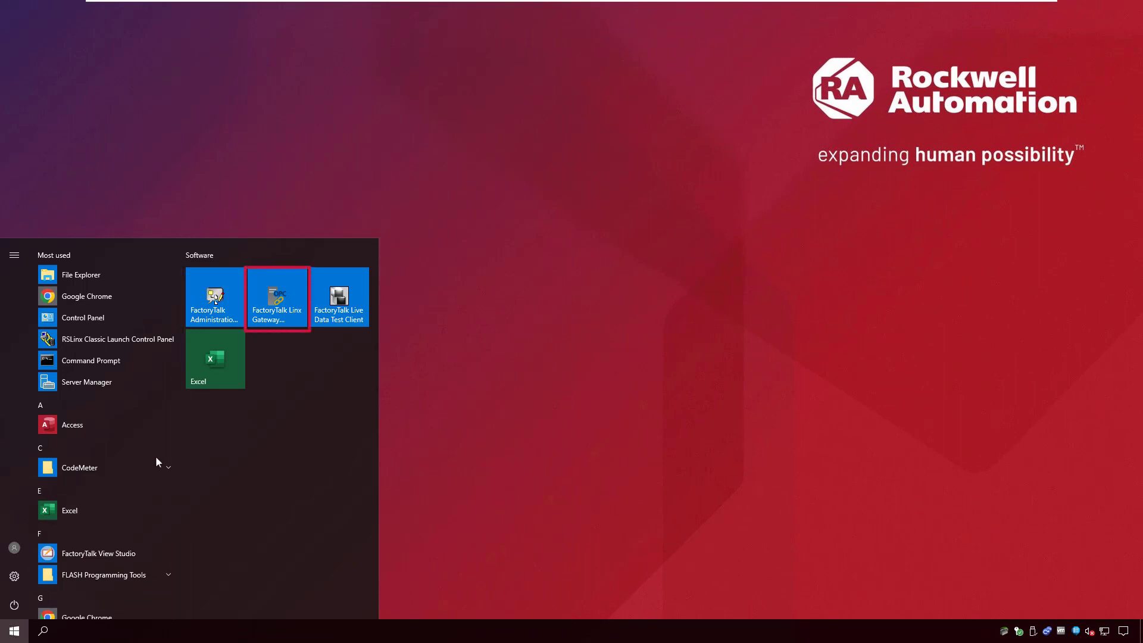
Step: Change the gateway's FactoryTalk Directory scope from InstantFizz to Network/Plant1Ext
{"action": "left_click", "coordinate": [302, 284]}
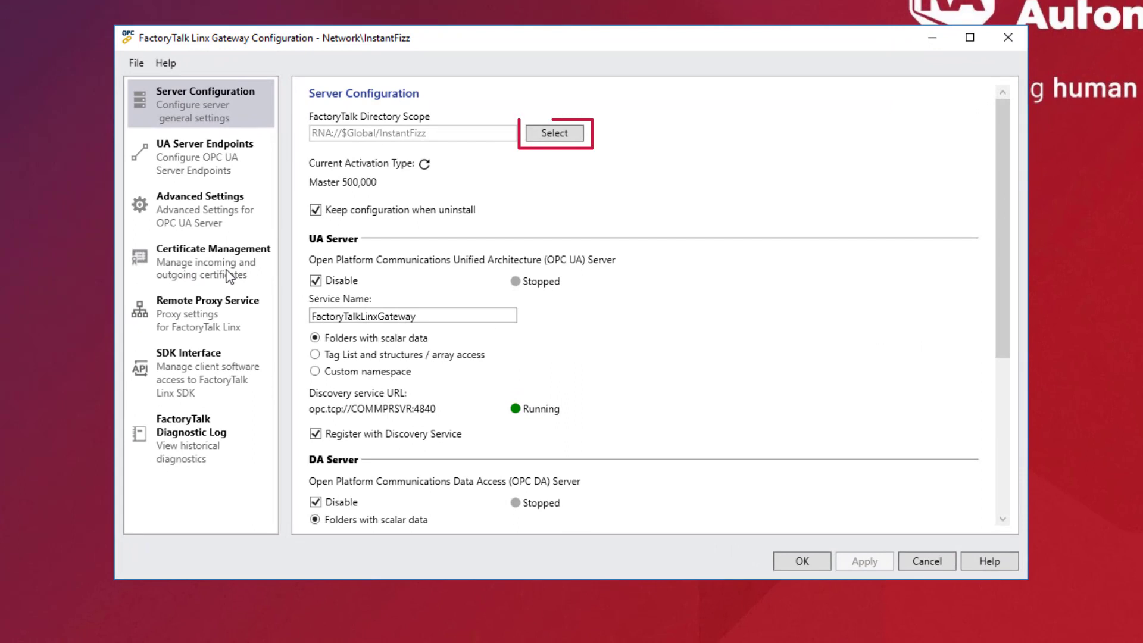
{"action": "left_click", "coordinate": [554, 133]}
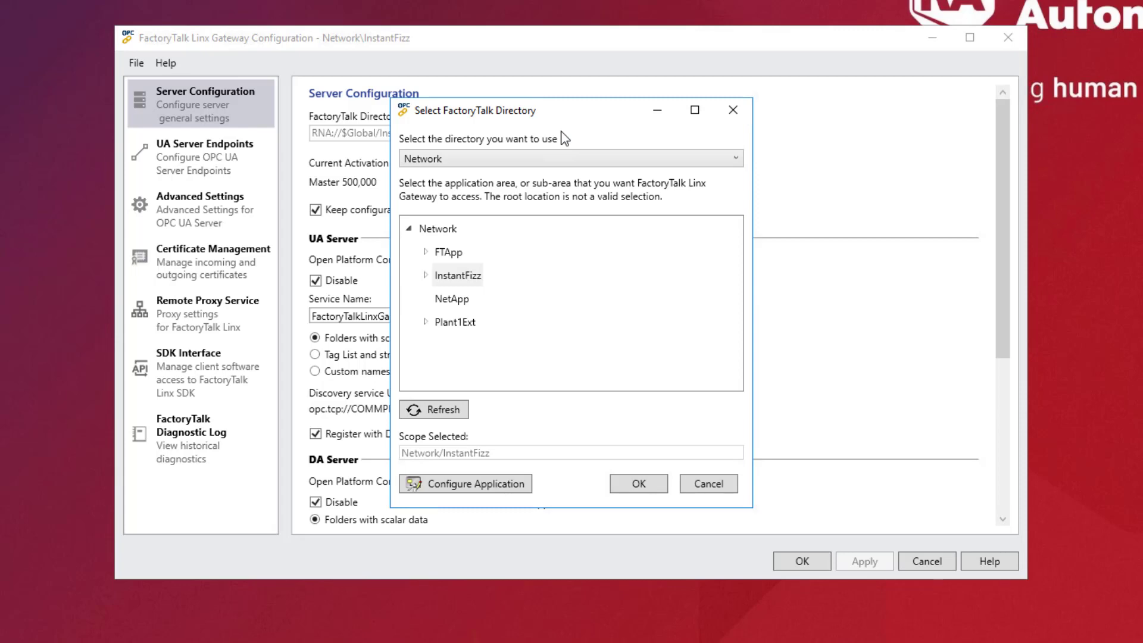
{"action": "left_click", "coordinate": [468, 322]}
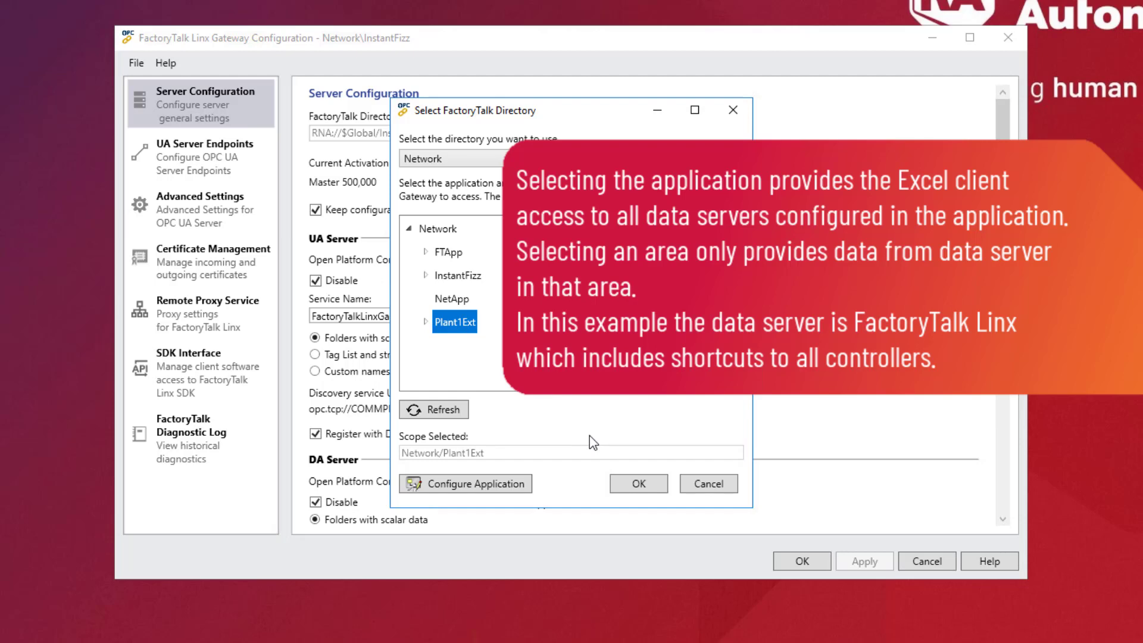
{"action": "left_click", "coordinate": [660, 492]}
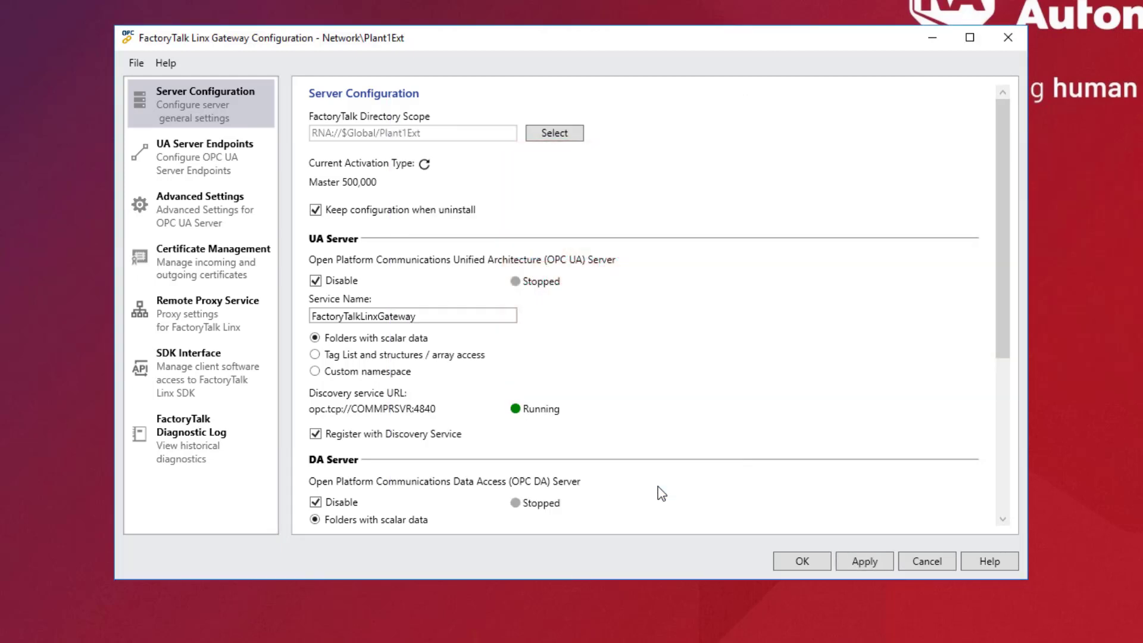
Step: Enable the Excel RTD interface for folders with scalar data, apply, and accept the status warning
{"action": "scroll", "coordinate": [661, 493], "scroll_direction": "down", "scroll_amount": 5}
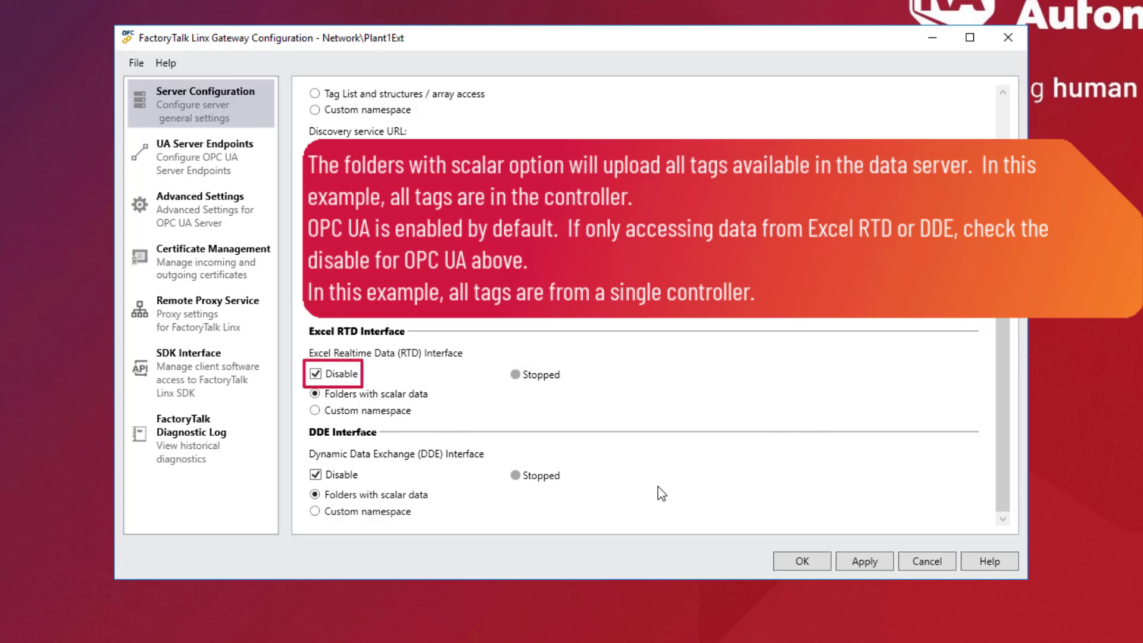
{"action": "left_click", "coordinate": [315, 374]}
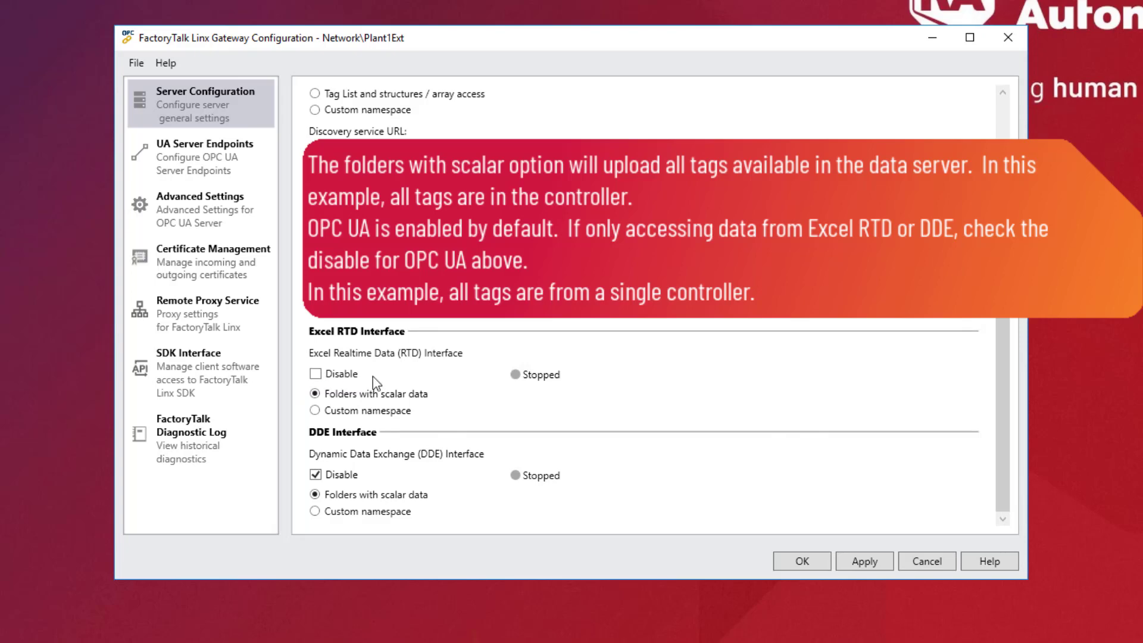
{"action": "left_click", "coordinate": [883, 564]}
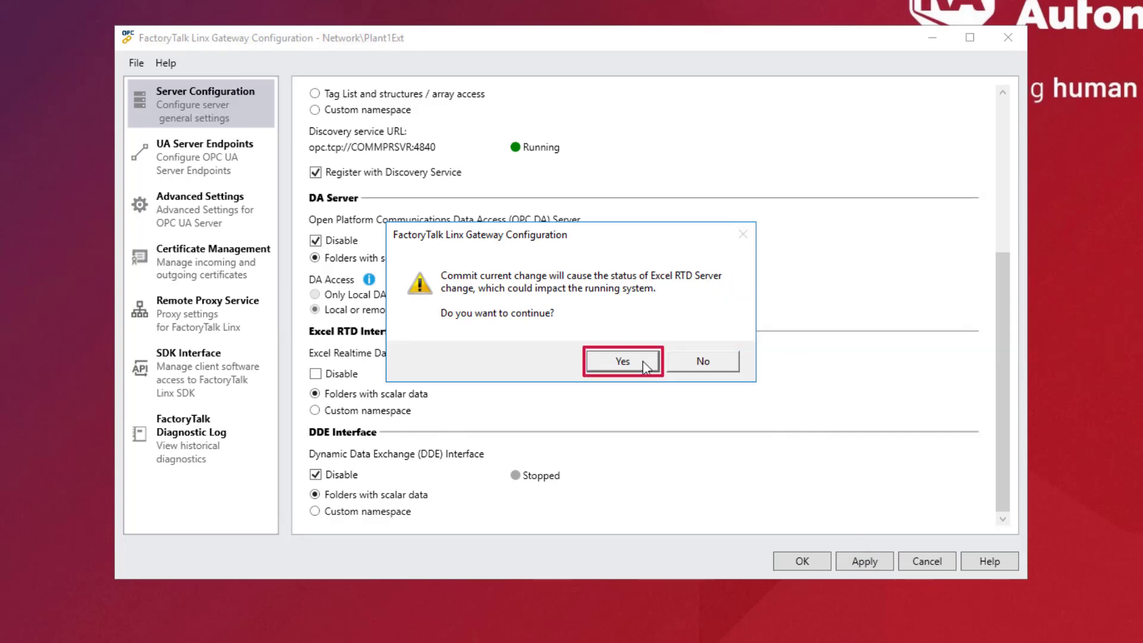
{"action": "left_click", "coordinate": [622, 362]}
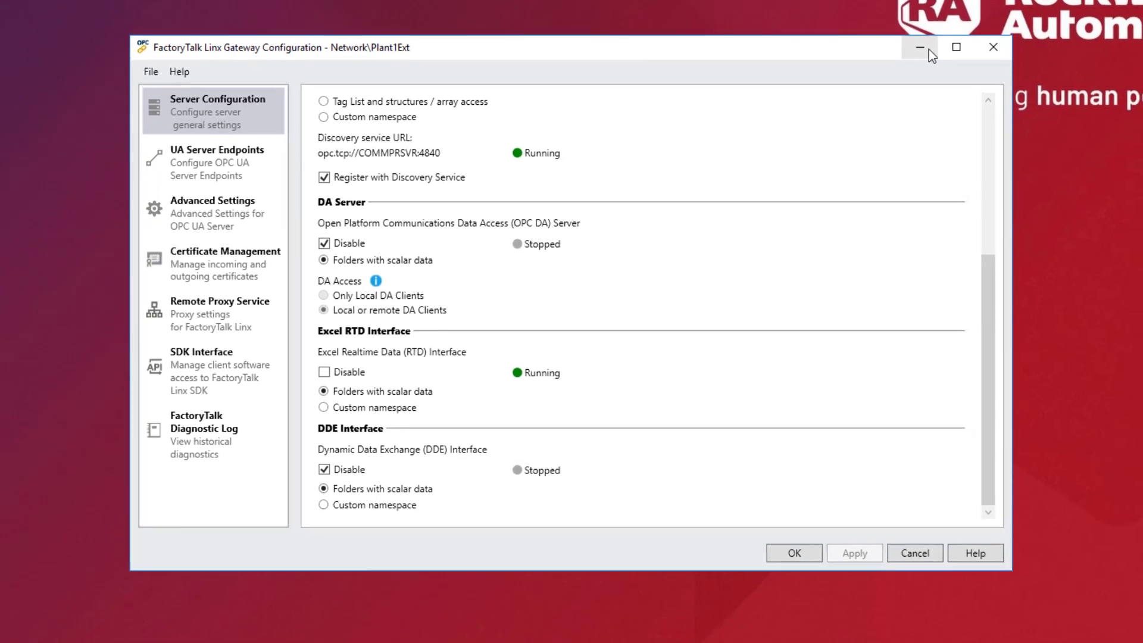
Step: Start the Live Data Test Client on the Network directory and connect it to Plant1Ext
{"action": "left_click", "coordinate": [930, 50]}
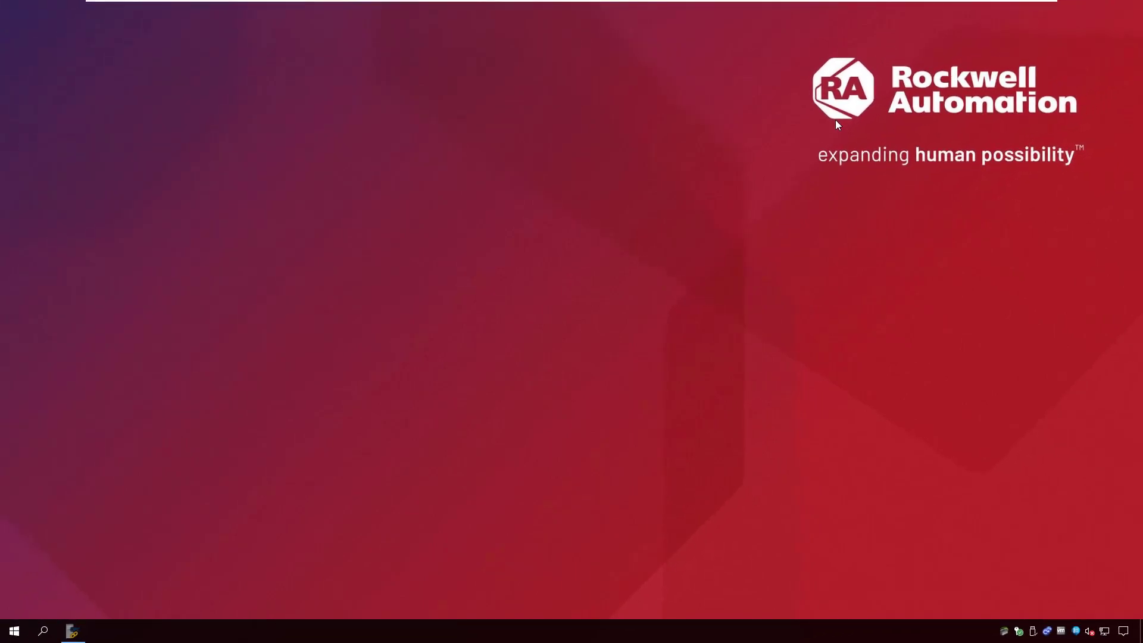
{"action": "left_click", "coordinate": [27, 634]}
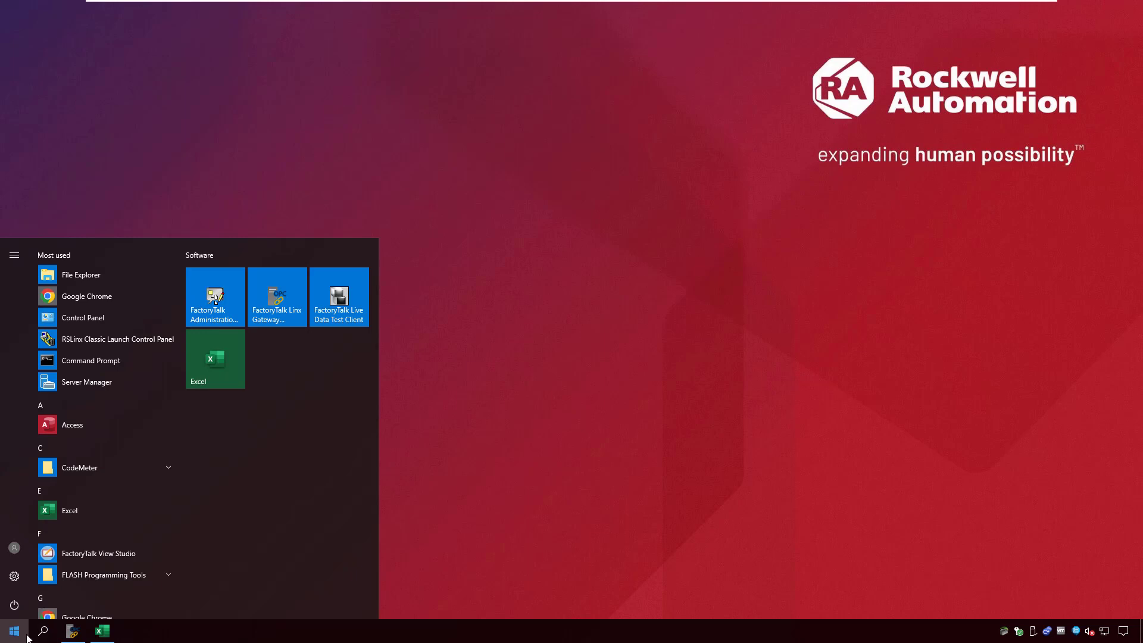
{"action": "left_click", "coordinate": [362, 290]}
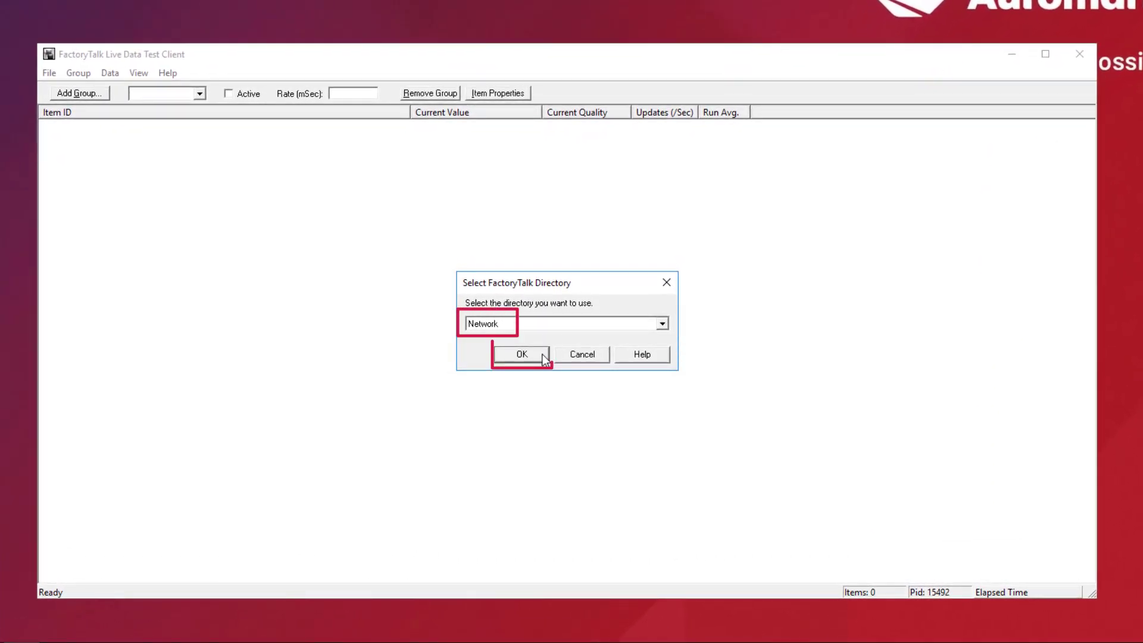
{"action": "left_click", "coordinate": [542, 356]}
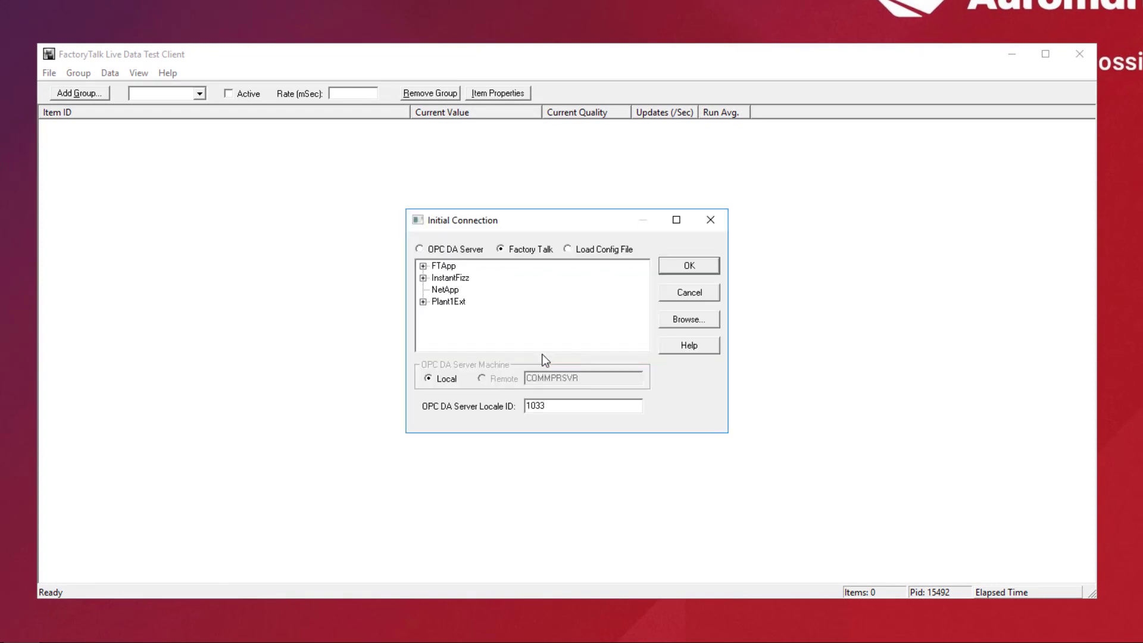
{"action": "left_click", "coordinate": [464, 303]}
{"action": "left_click", "coordinate": [713, 268]}
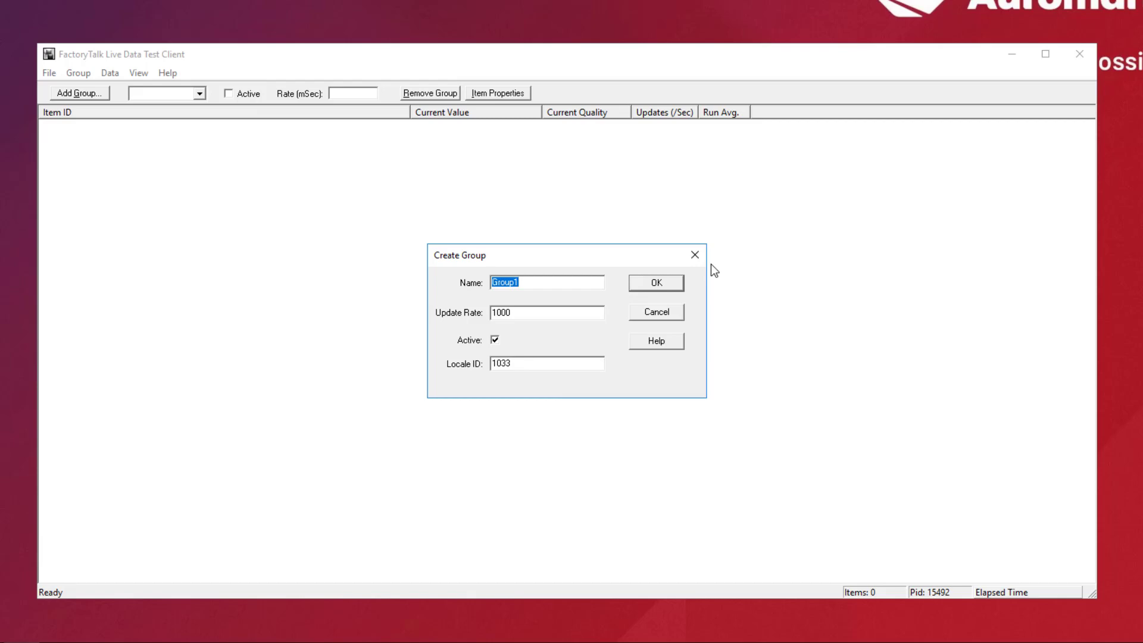
Step: Create group 'Tags' and add IFDemo Online tags ActualTag and Run_Sec to it
{"action": "type", "text": "Tags"}
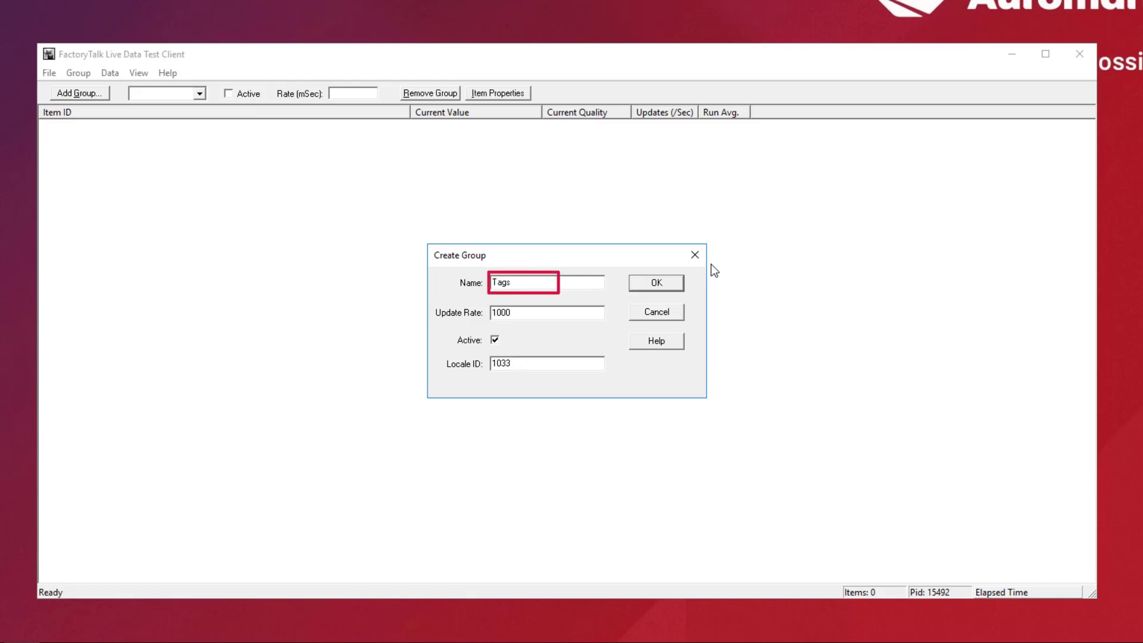
{"action": "left_click", "coordinate": [676, 288]}
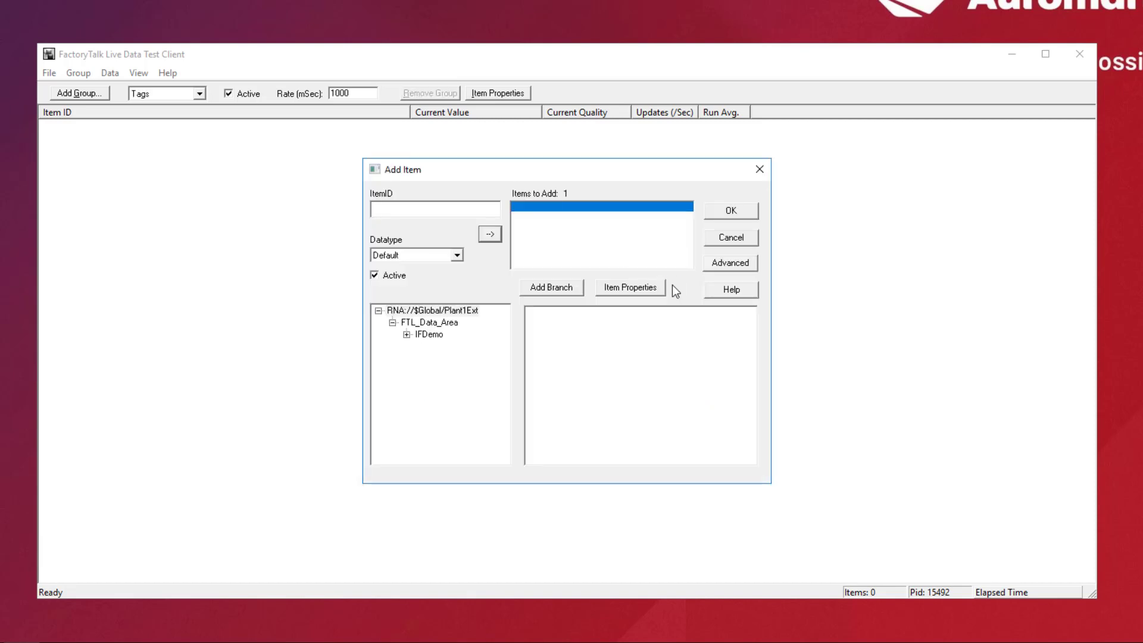
{"action": "left_click", "coordinate": [406, 335]}
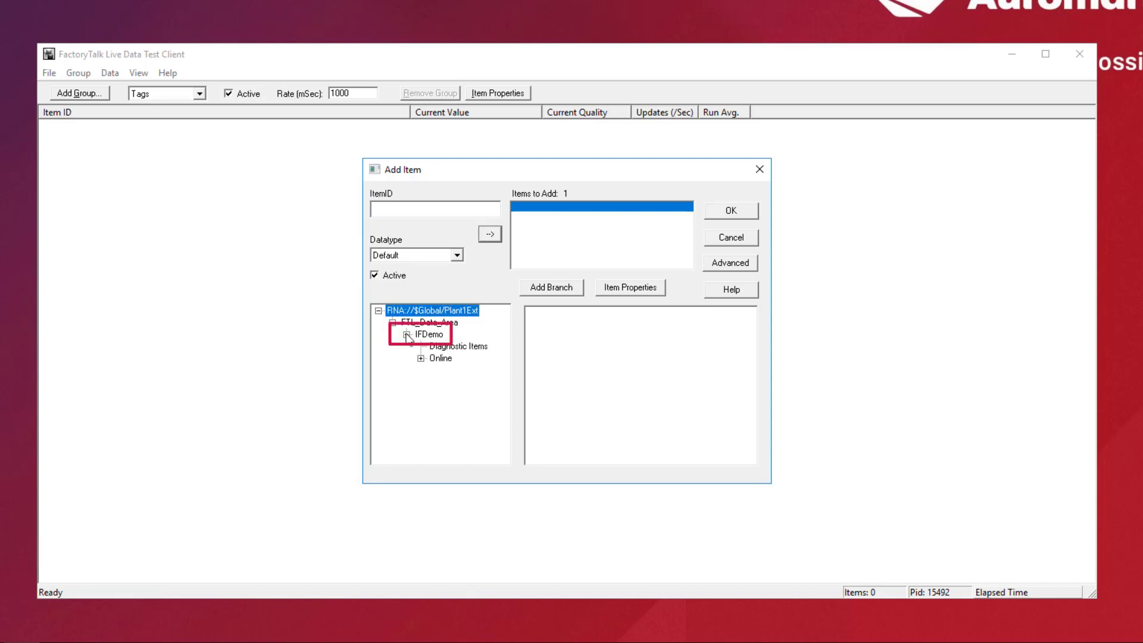
{"action": "left_click", "coordinate": [442, 358]}
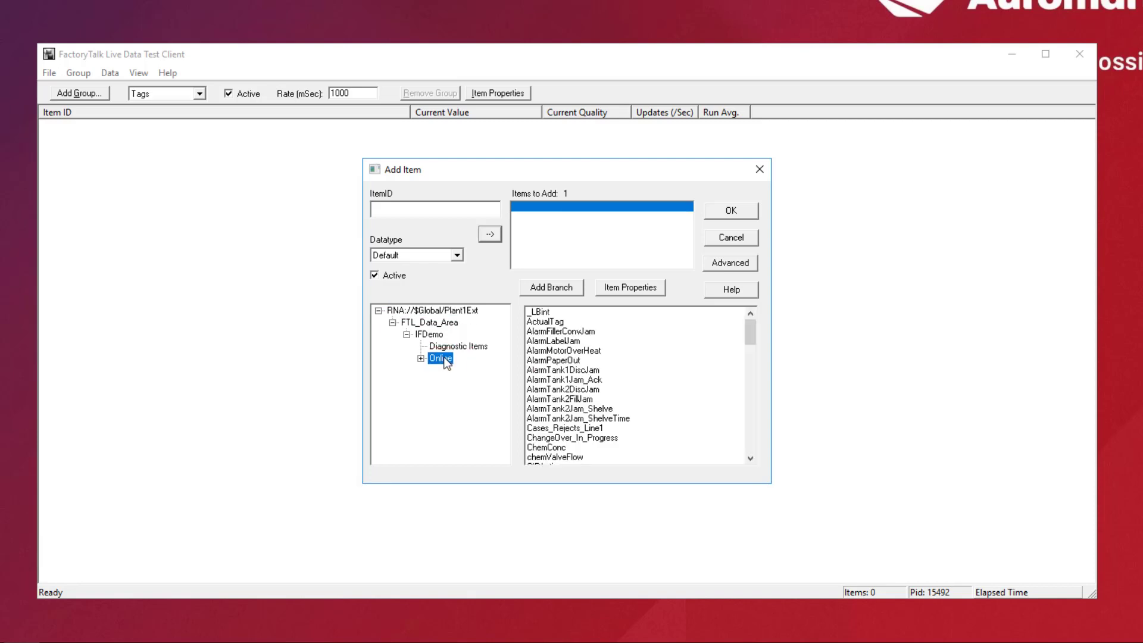
{"action": "double_click", "coordinate": [570, 322]}
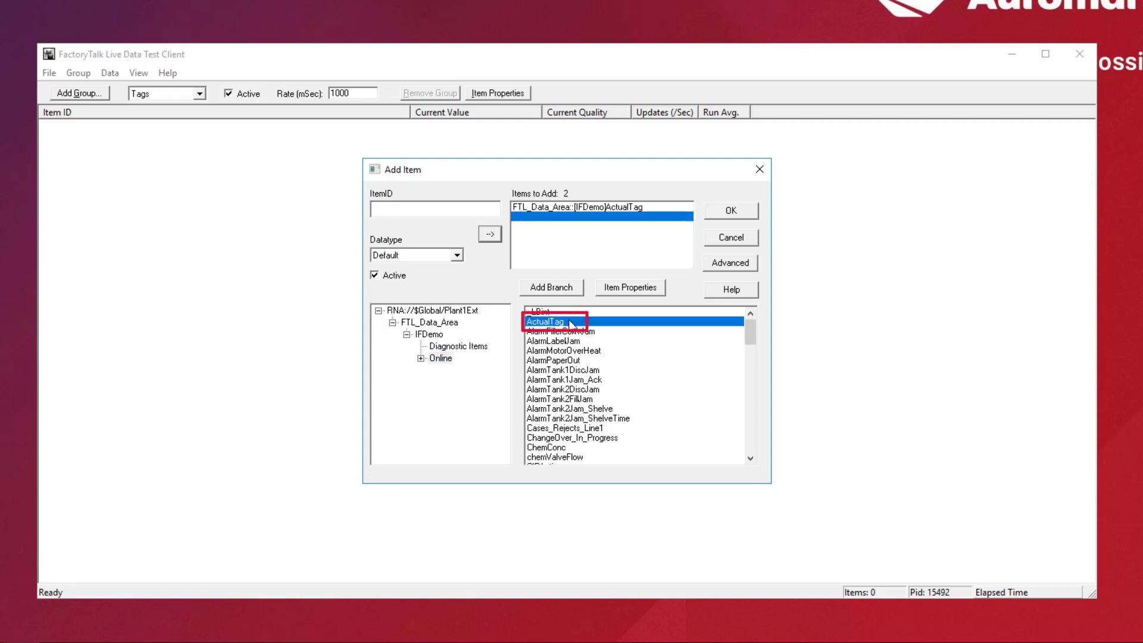
{"action": "scroll", "coordinate": [570, 324], "scroll_direction": "down", "scroll_amount": 20}
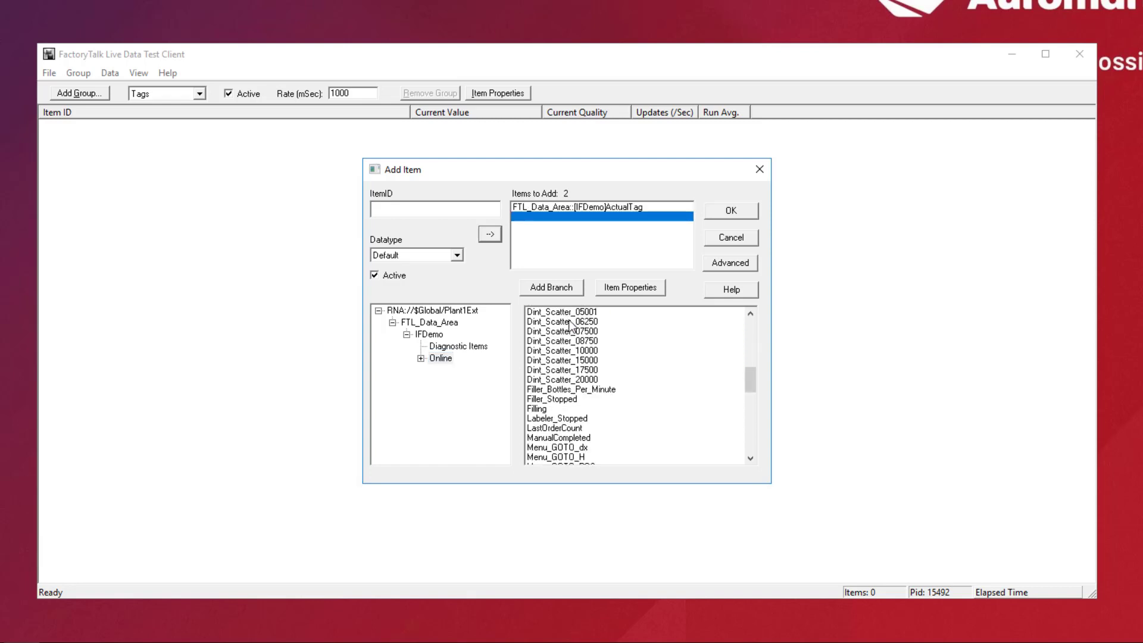
{"action": "scroll", "coordinate": [570, 327], "scroll_direction": "down", "scroll_amount": 12}
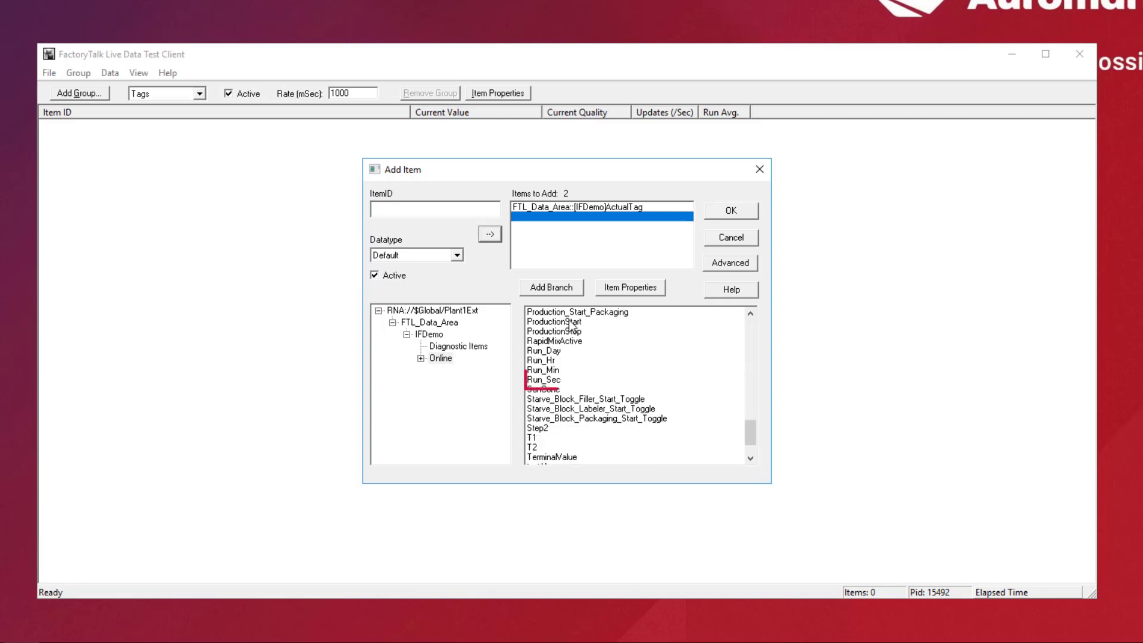
{"action": "double_click", "coordinate": [566, 380]}
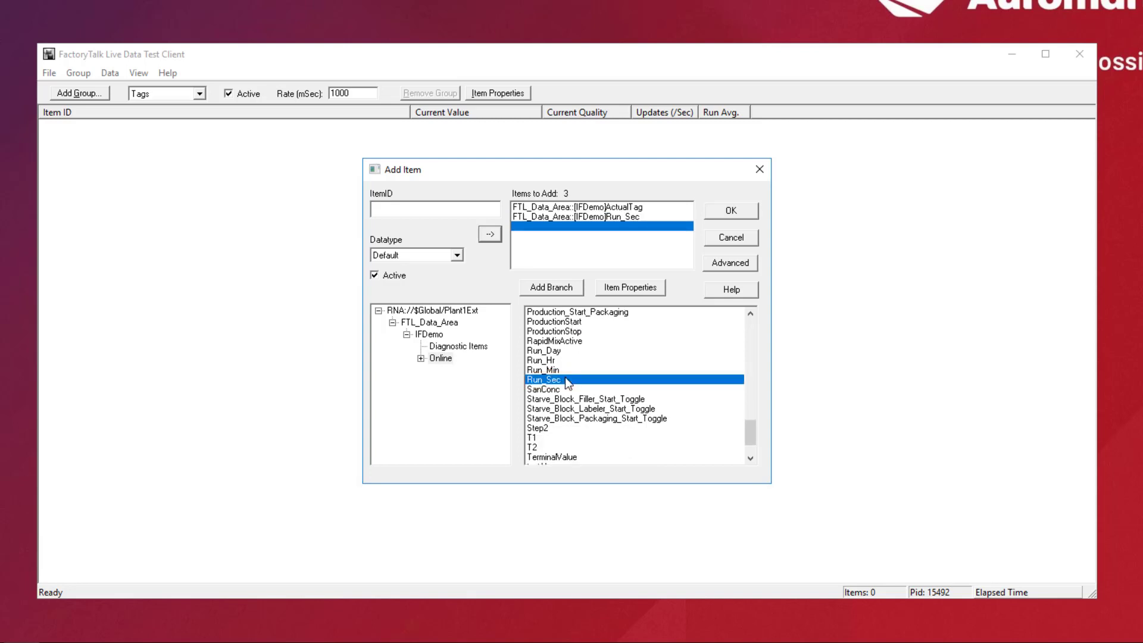
{"action": "left_click", "coordinate": [742, 213]}
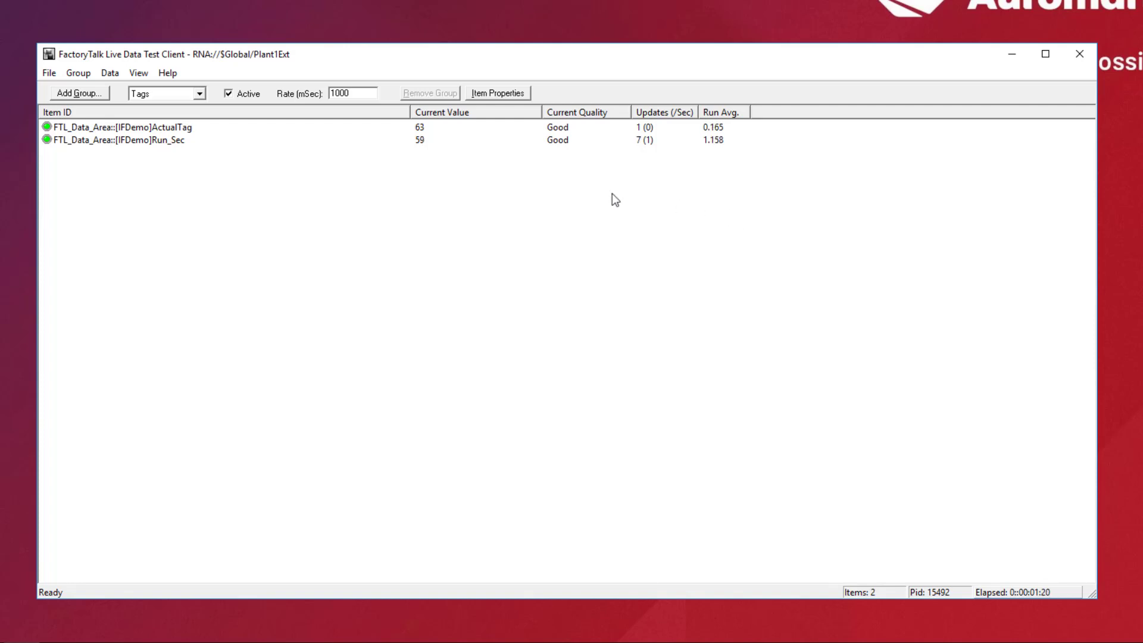
Step: Copy the item IDs of the ActualTag and Run_Sec items
{"action": "left_click", "coordinate": [156, 127]}
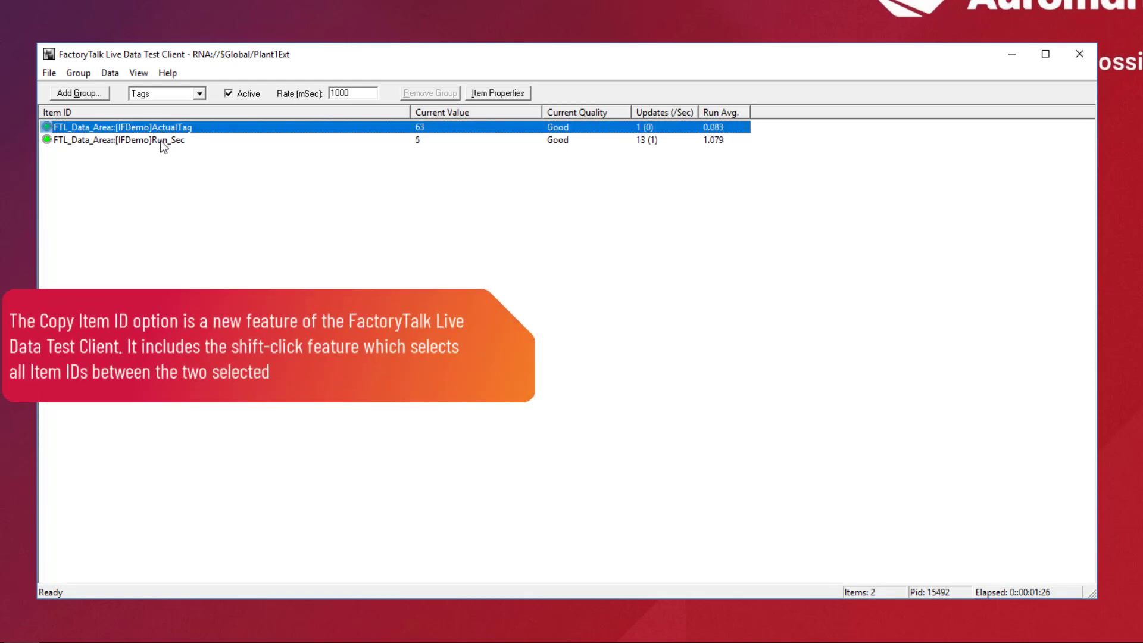
{"action": "left_click", "coordinate": [161, 140], "text": "shift"}
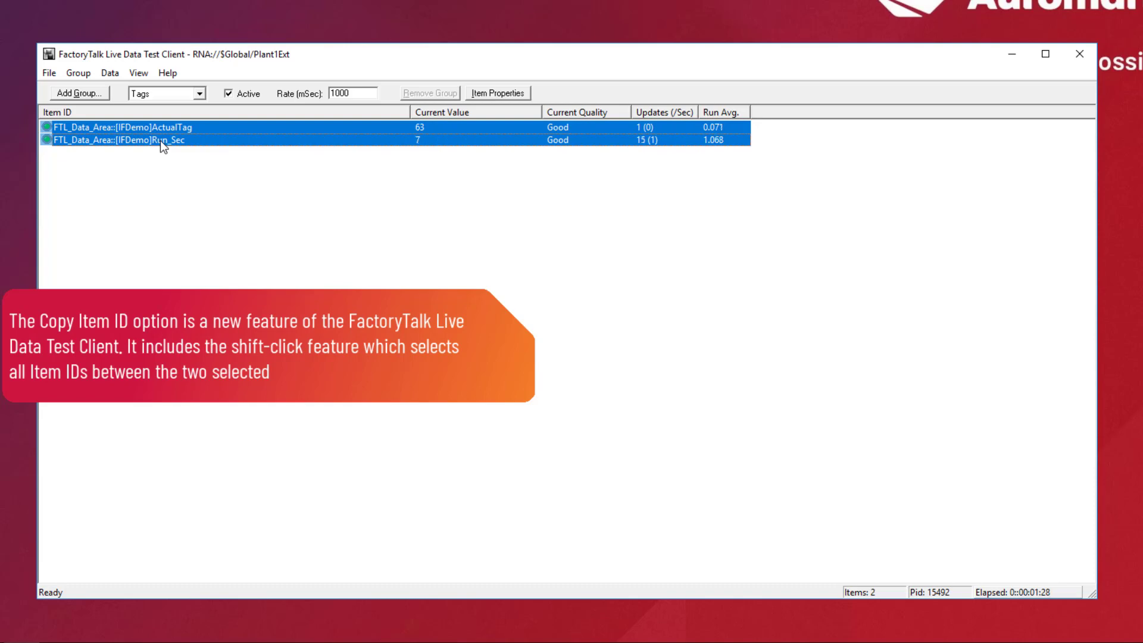
{"action": "right_click", "coordinate": [161, 142]}
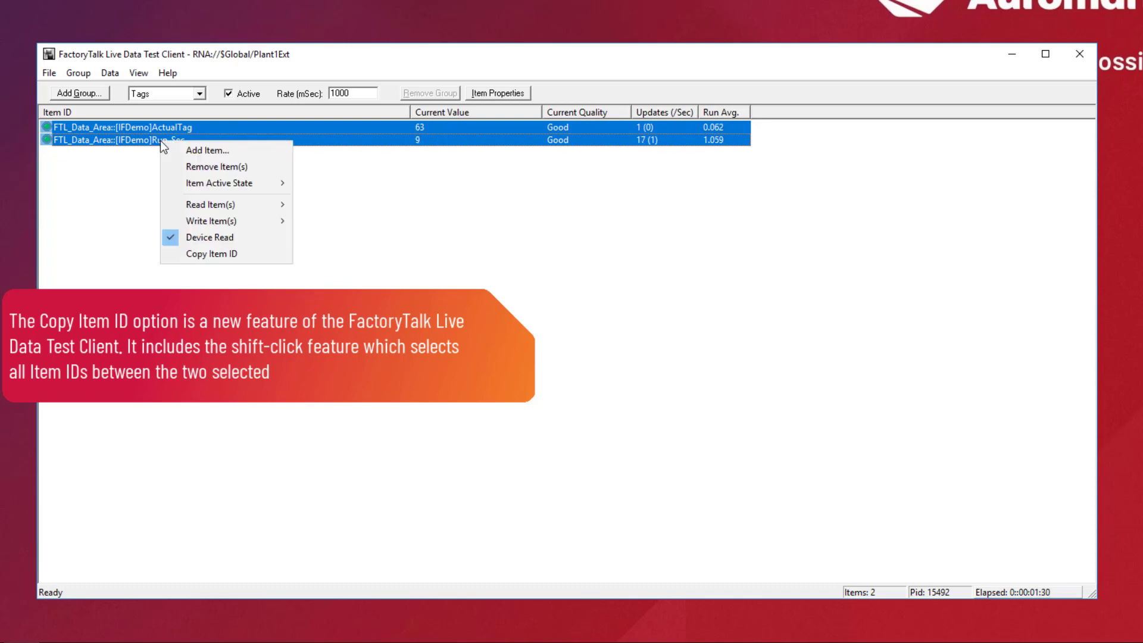
{"action": "left_click", "coordinate": [253, 255]}
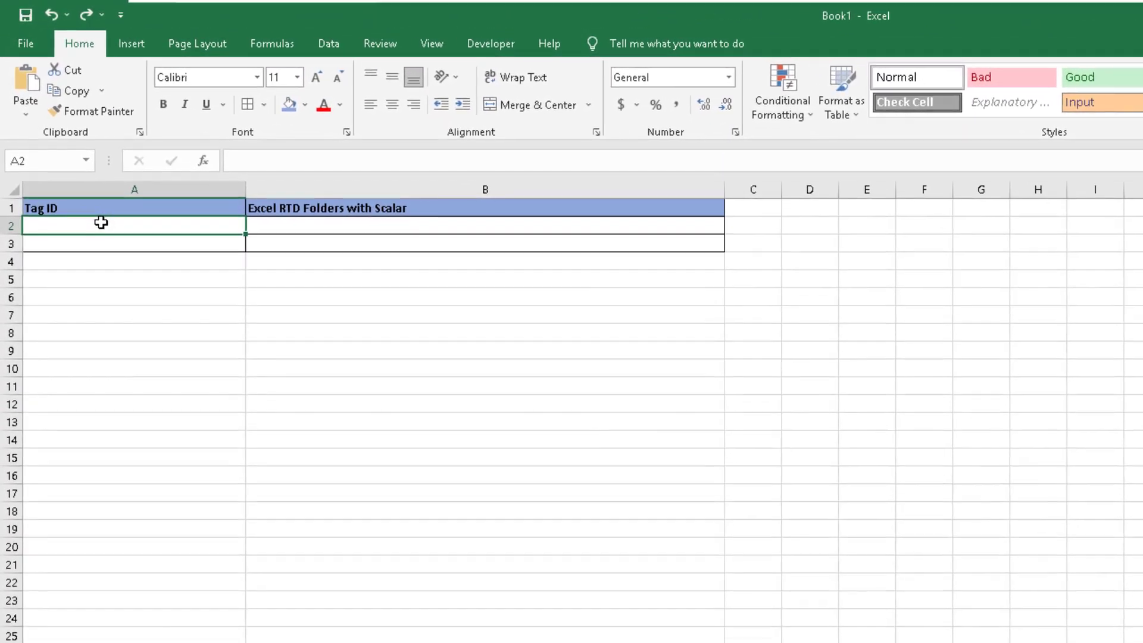
Step: Paste the two tag IDs into A2:A3 as text only
{"action": "right_click", "coordinate": [83, 184]}
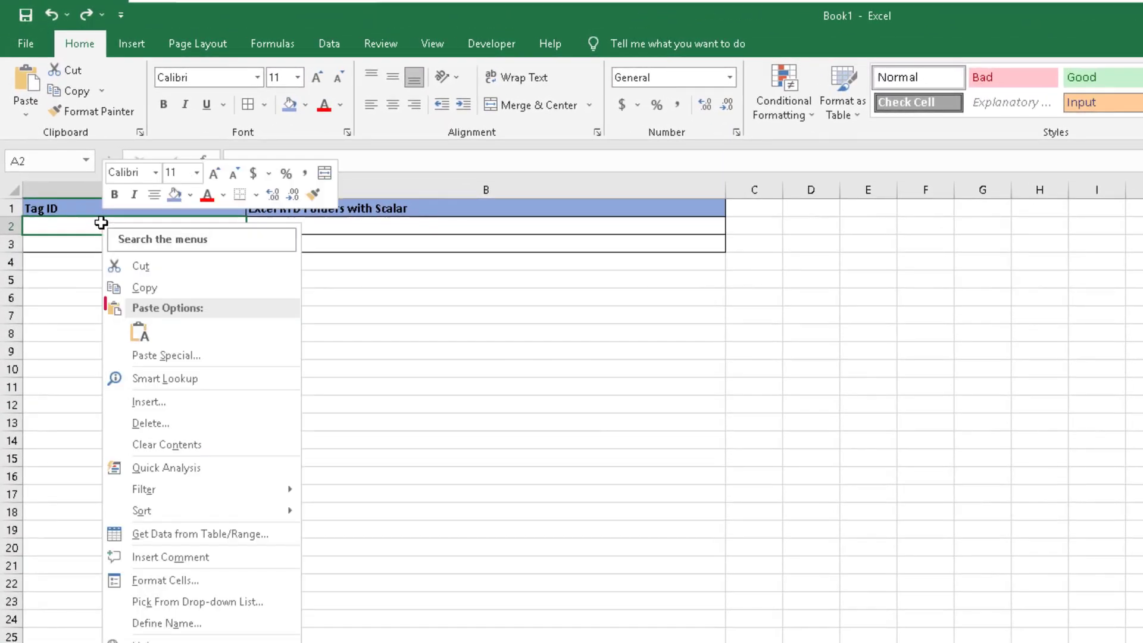
{"action": "left_click", "coordinate": [138, 333]}
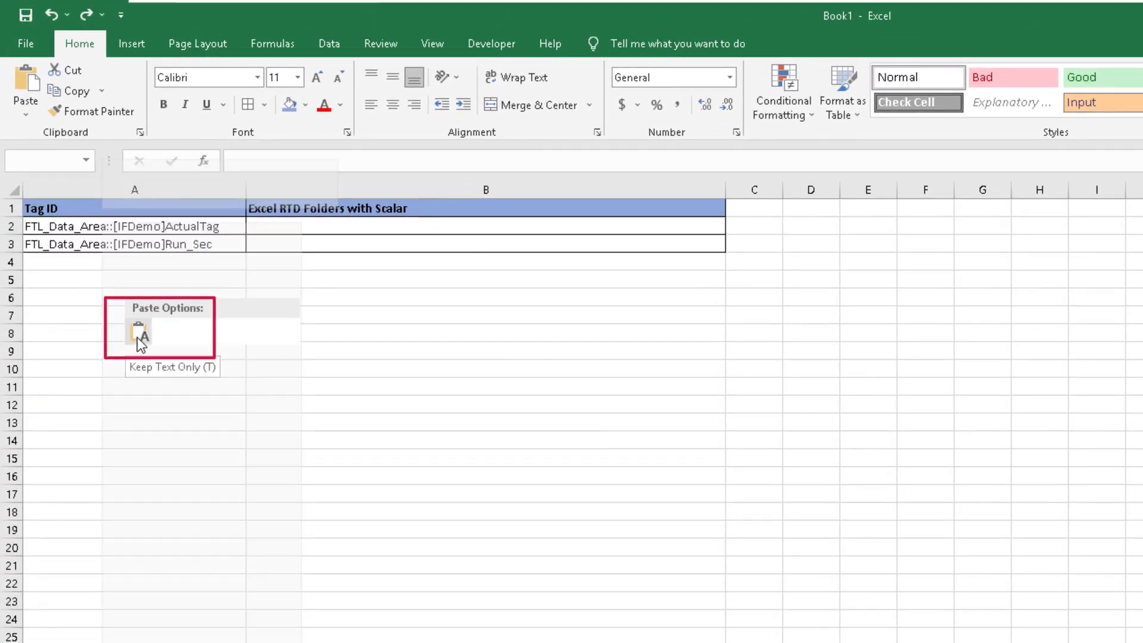
{"action": "left_click", "coordinate": [137, 337]}
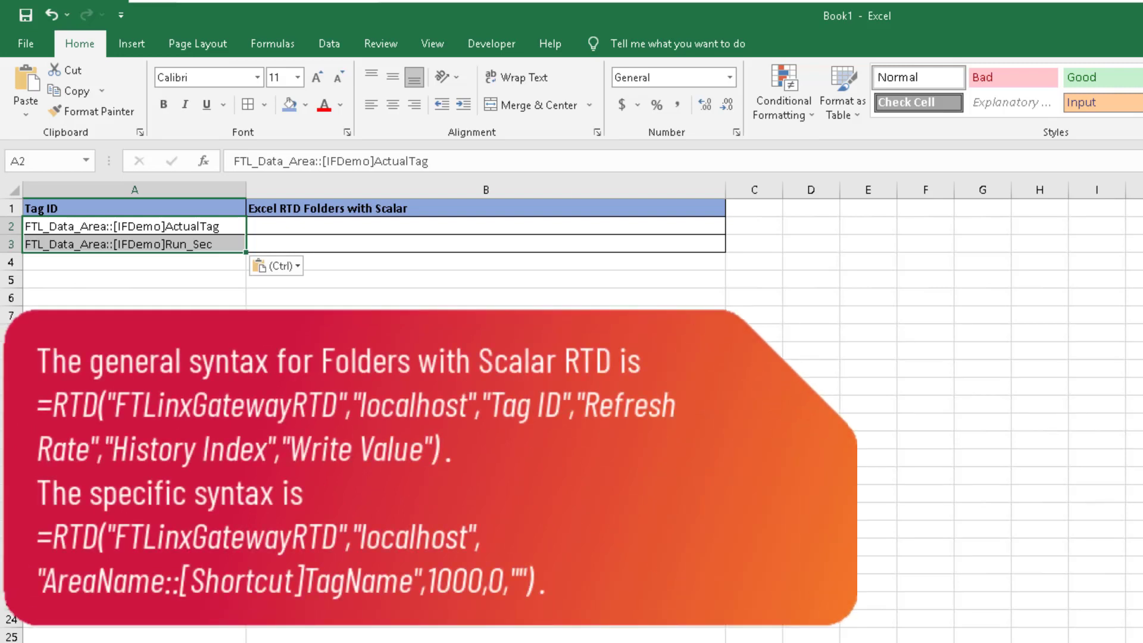
Step: Enter =RTD("ftlinxgatewayrtd","localhost",...,1000,0,"") formulas for ActualTag in B2 and Run_Sec in B3
{"action": "left_click", "coordinate": [486, 226]}
{"action": "type", "text": "=RTD(\"ftlinxgatewayrtd\",\"localhost\",\"FTL_Data_Area::[IFDemo]ActualTag\",1000,0,\"\")"}
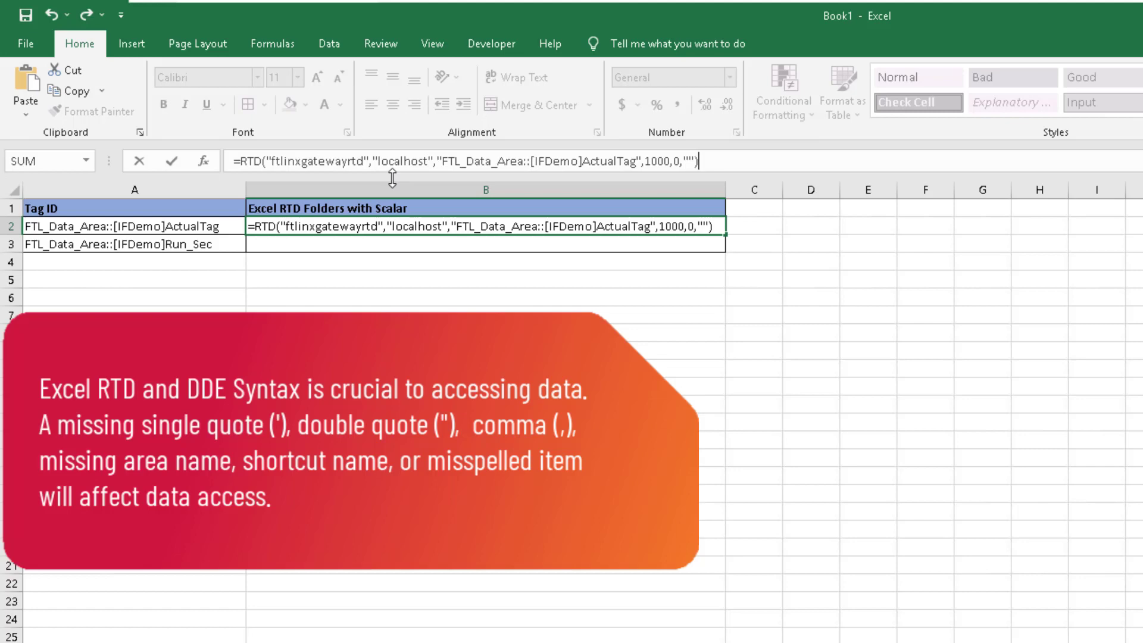
{"action": "key", "text": "Return"}
{"action": "double_click", "coordinate": [487, 240]}
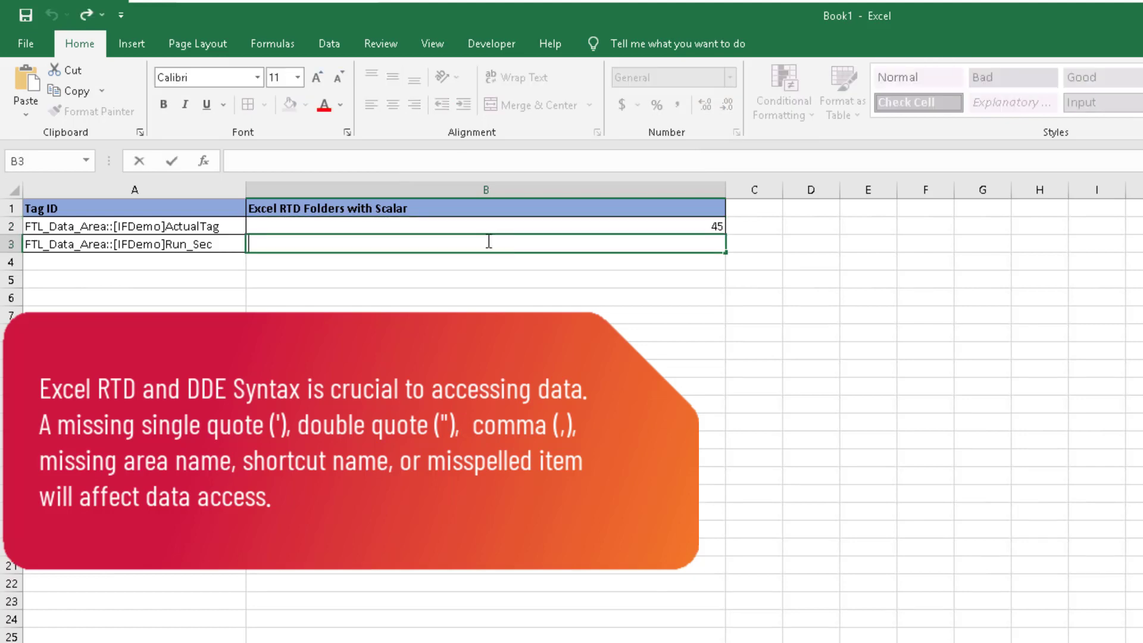
{"action": "key", "text": "ctrl+v"}
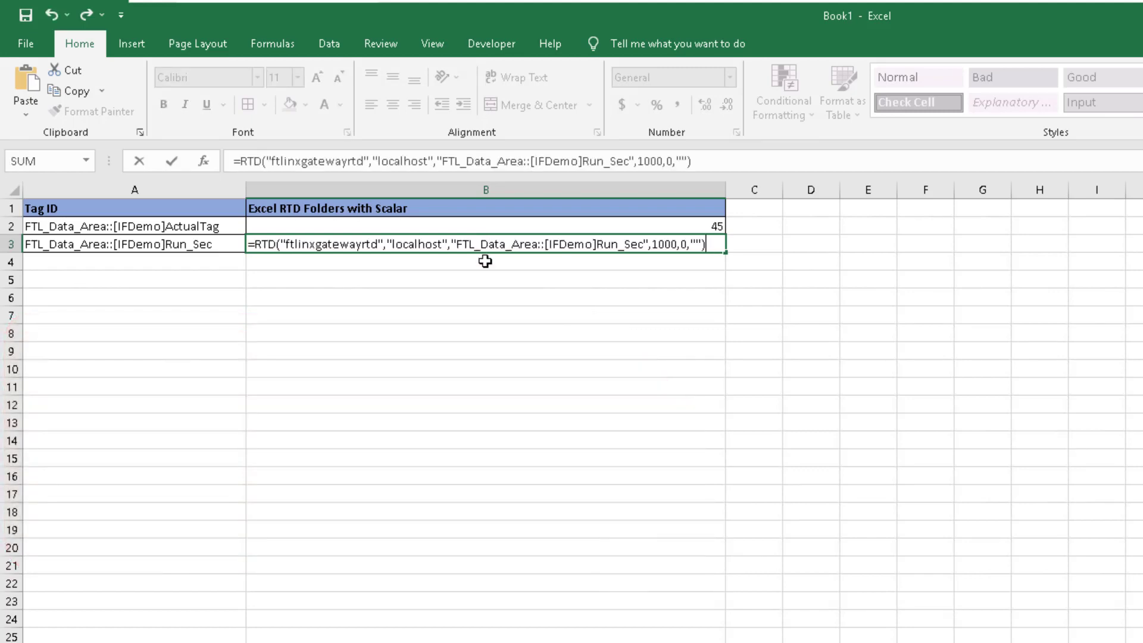
{"action": "key", "text": "Return"}
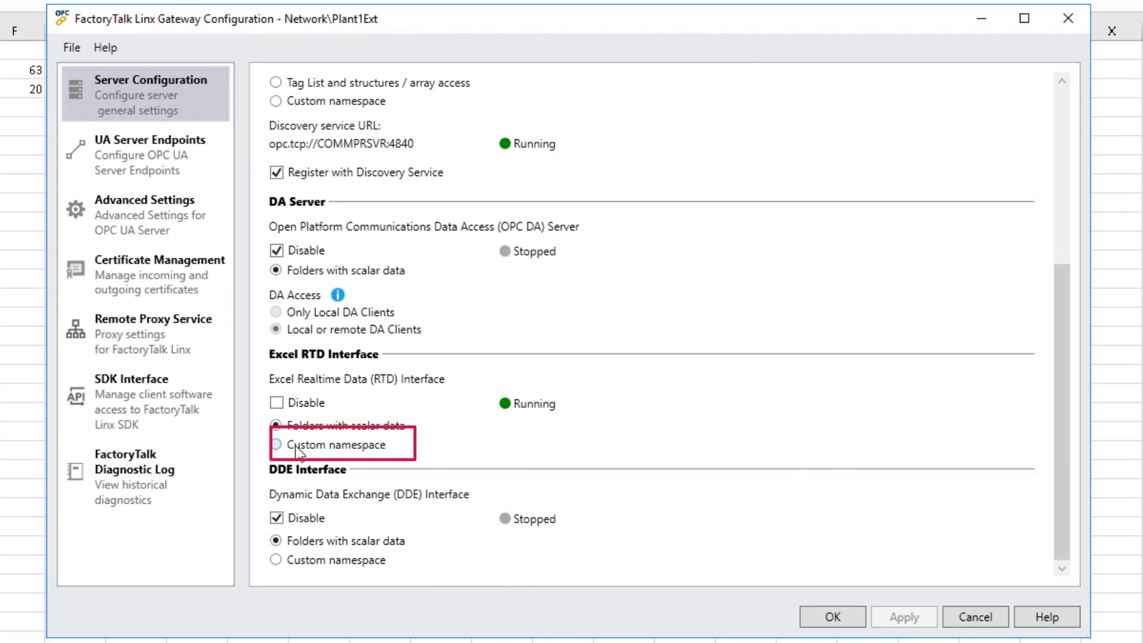
Step: Switch the Excel RTD interface to Custom namespace, apply it, and view Custom RTD/DDE Namespace
{"action": "left_click", "coordinate": [277, 445]}
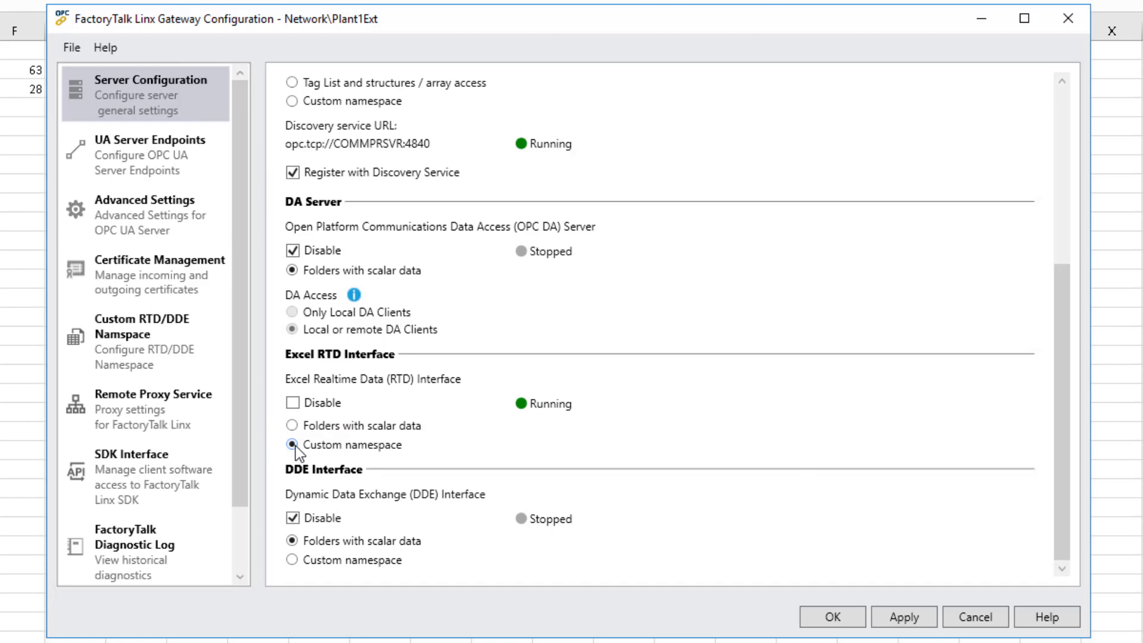
{"action": "left_click", "coordinate": [908, 603]}
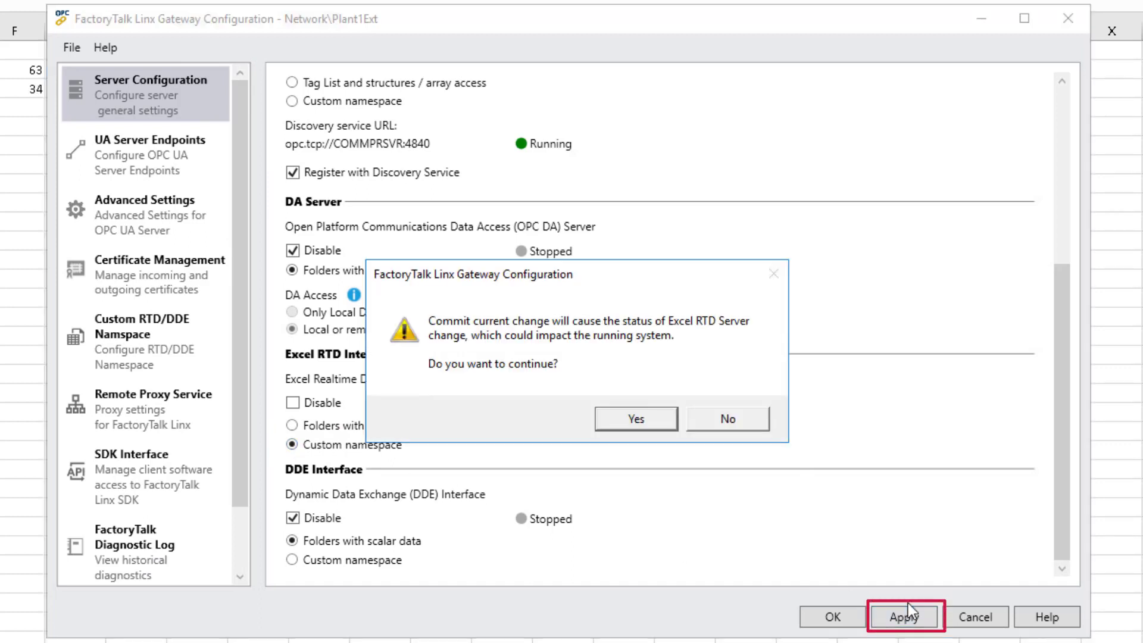
{"action": "left_click", "coordinate": [659, 421]}
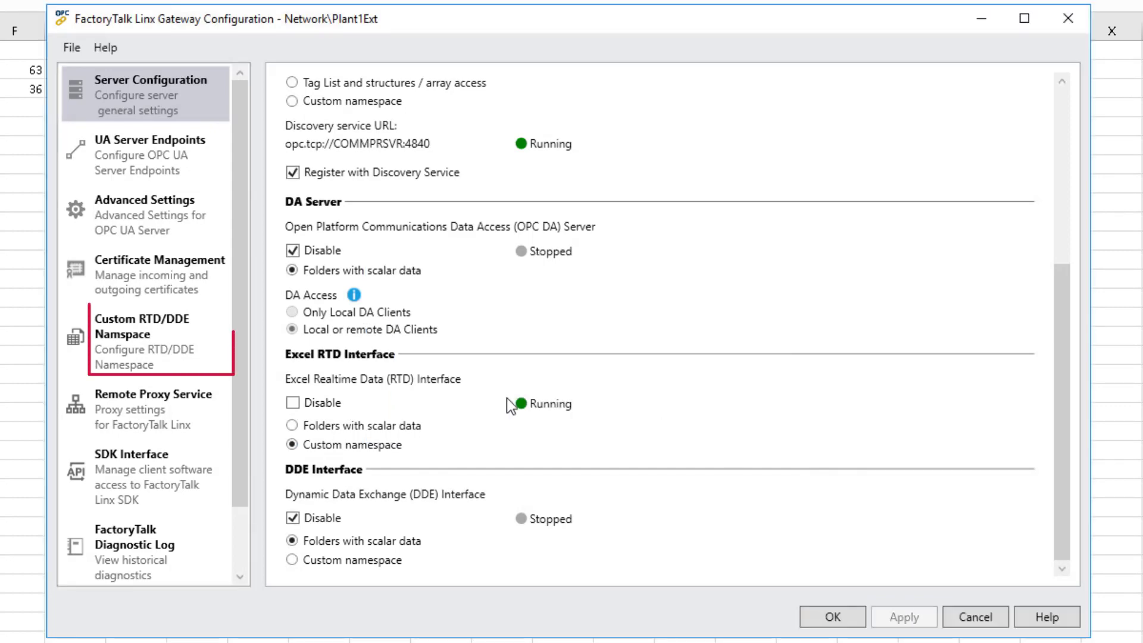
{"action": "left_click", "coordinate": [181, 349]}
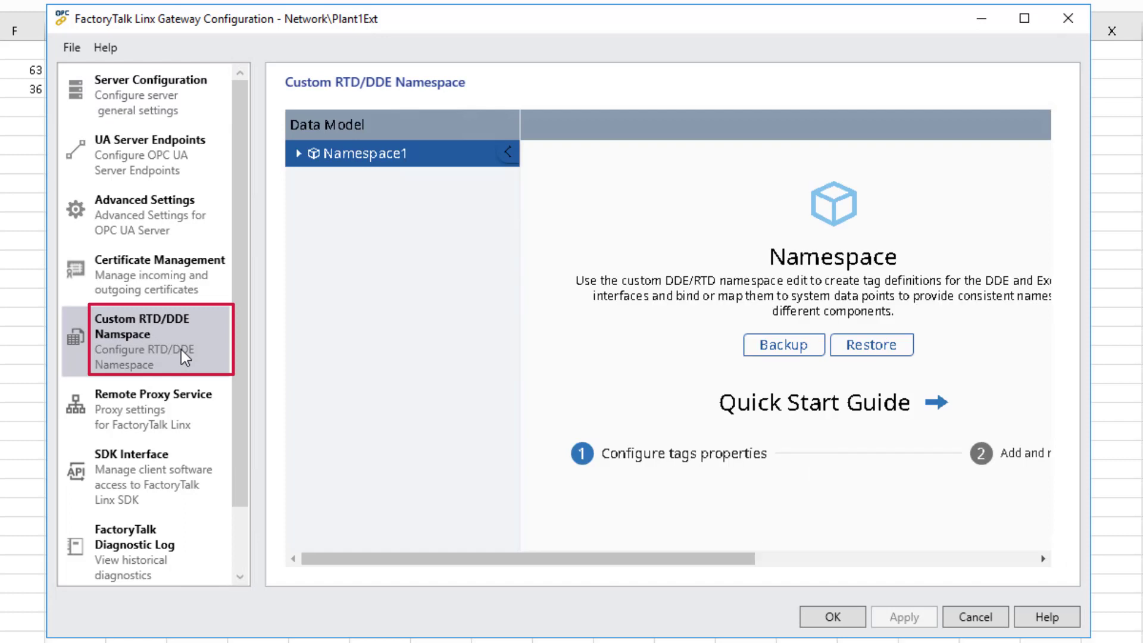
Step: Expand Namespace1, show its Tags list, and start a new blank tag entry
{"action": "left_click", "coordinate": [298, 155]}
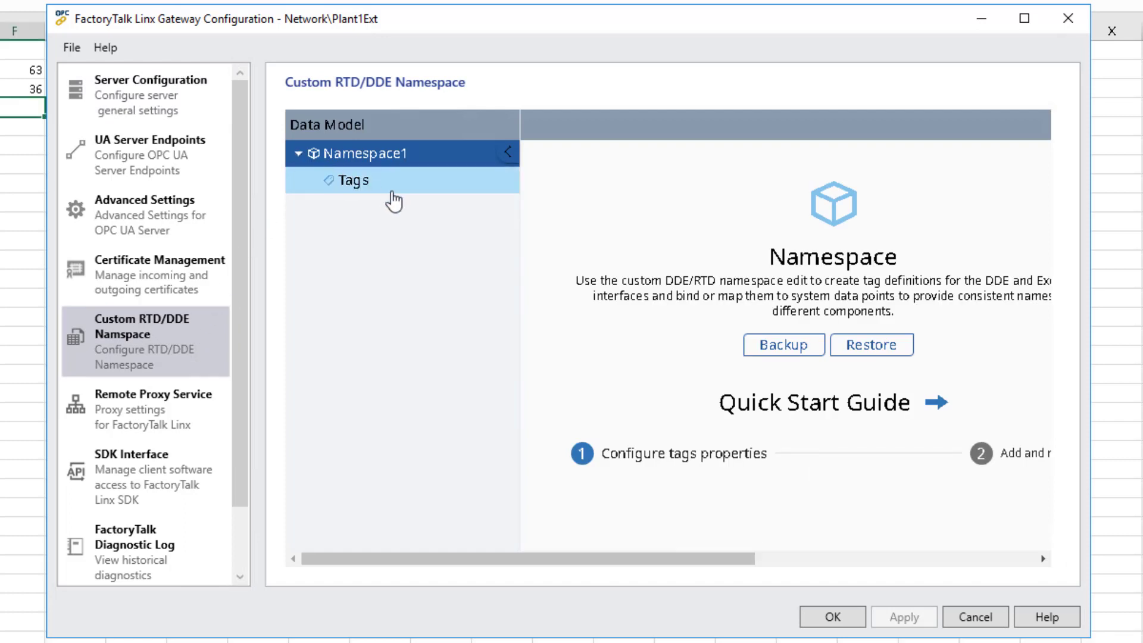
{"action": "left_click", "coordinate": [393, 201]}
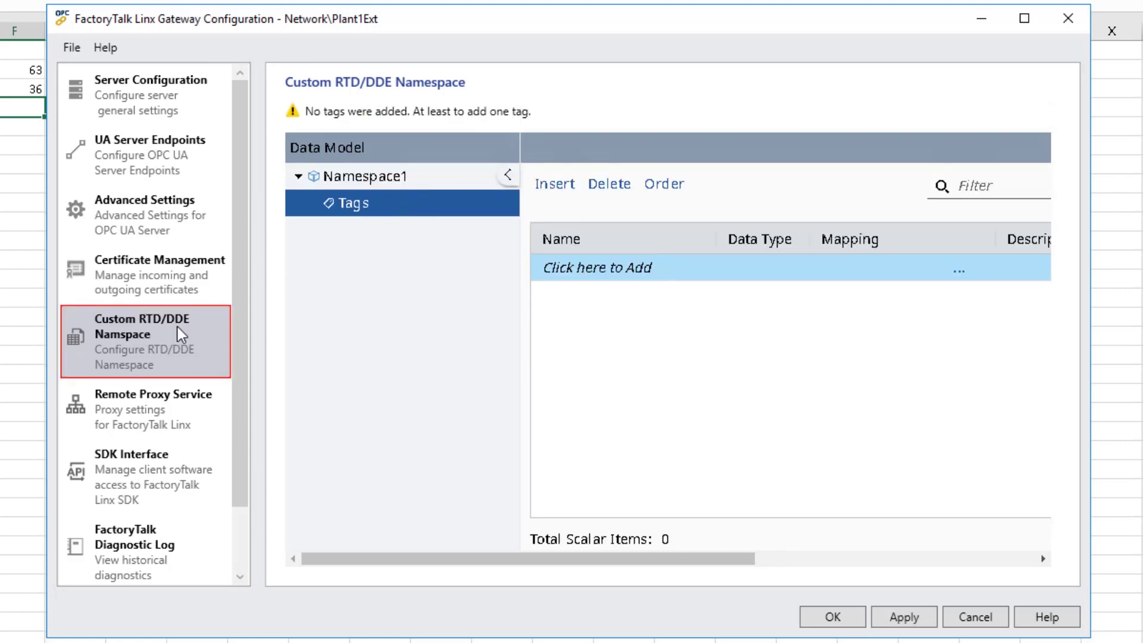
{"action": "left_click", "coordinate": [599, 275]}
{"action": "left_click", "coordinate": [599, 275]}
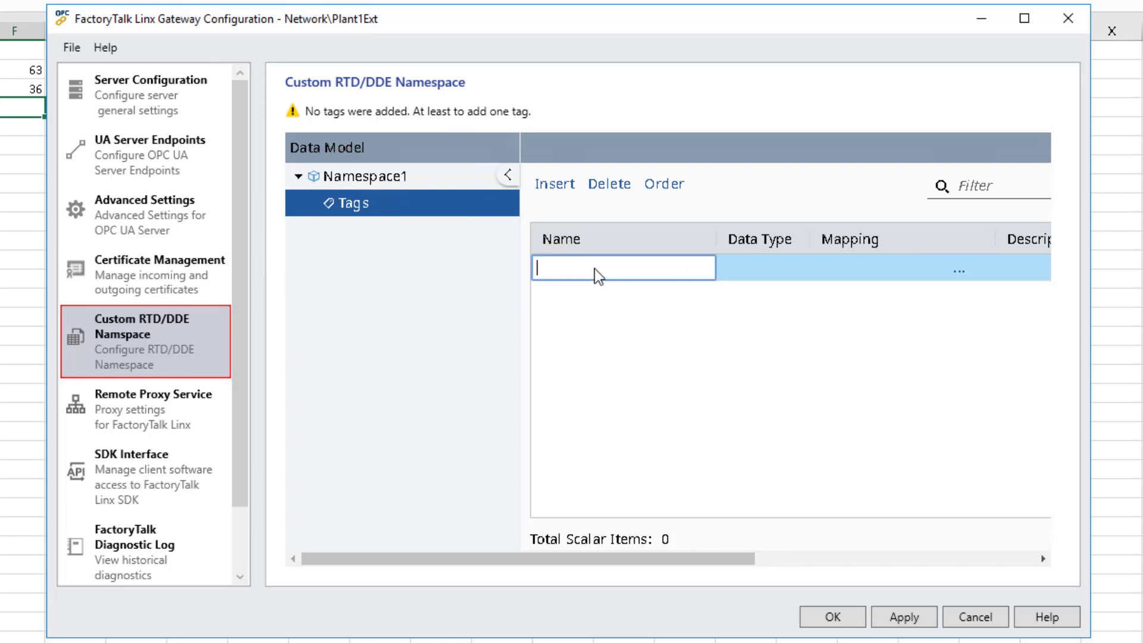
{"action": "left_click_drag", "start_coordinate": [615, 562], "coordinate": [932, 545]}
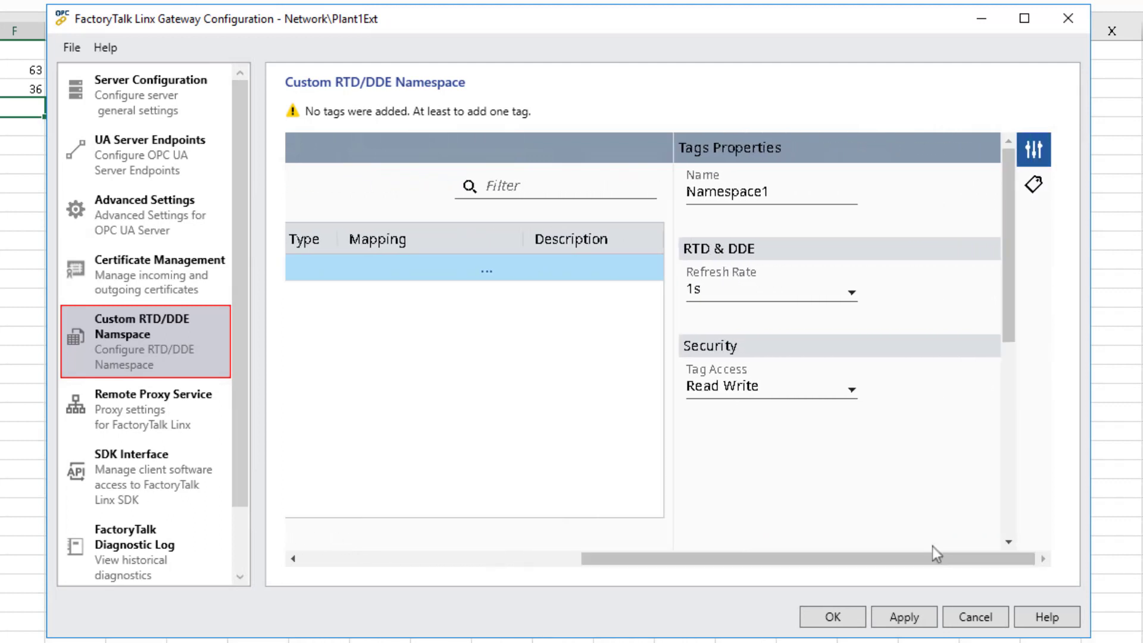
Step: Browse the Tag Browser to FTL_Data_Area > IFDemo > Online
{"action": "left_click", "coordinate": [1034, 185]}
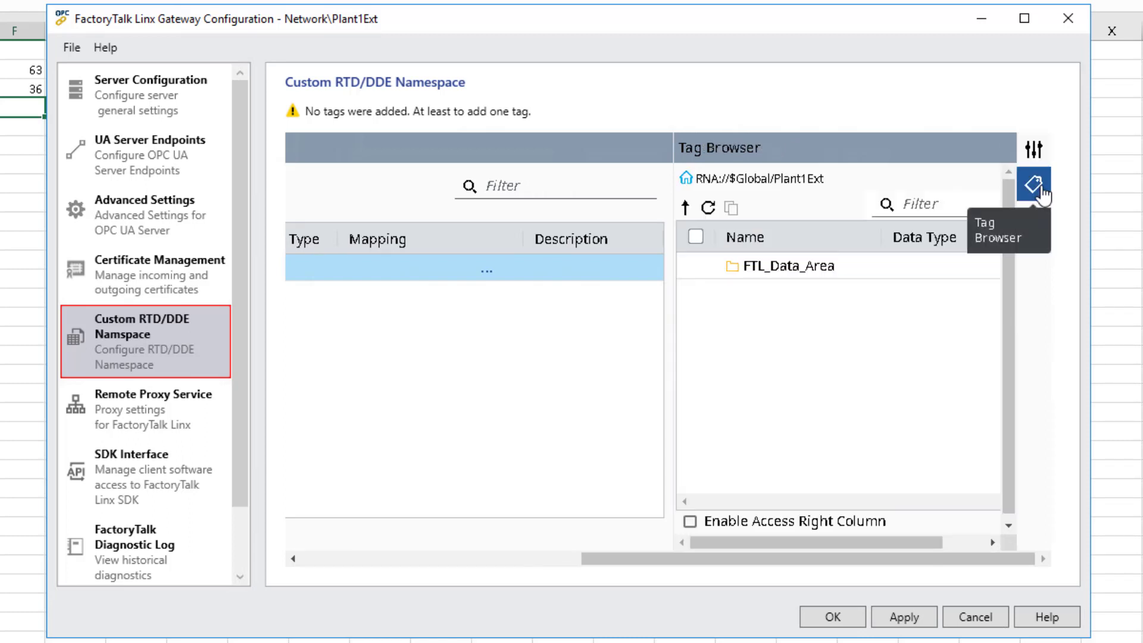
{"action": "left_click", "coordinate": [857, 273]}
{"action": "double_click", "coordinate": [857, 273]}
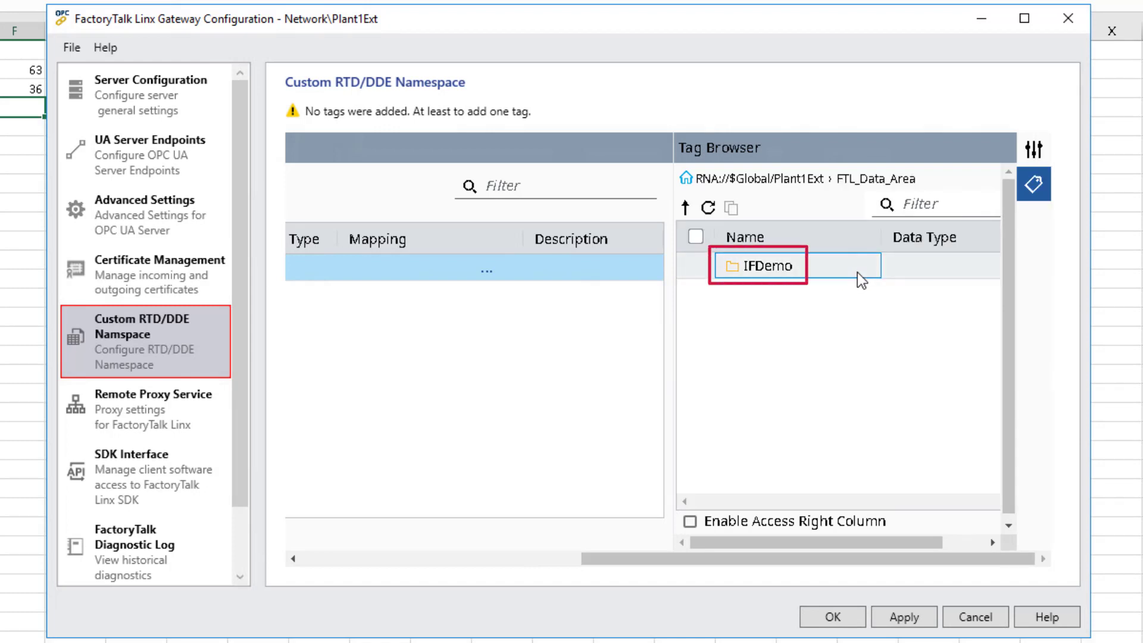
{"action": "double_click", "coordinate": [858, 273]}
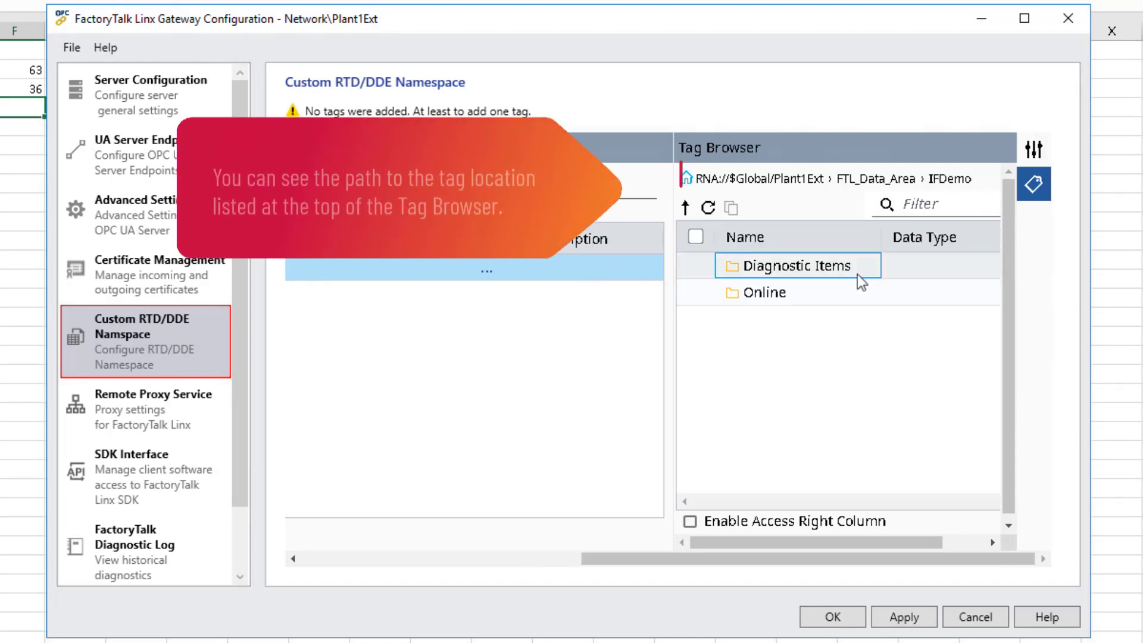
{"action": "left_click", "coordinate": [854, 299]}
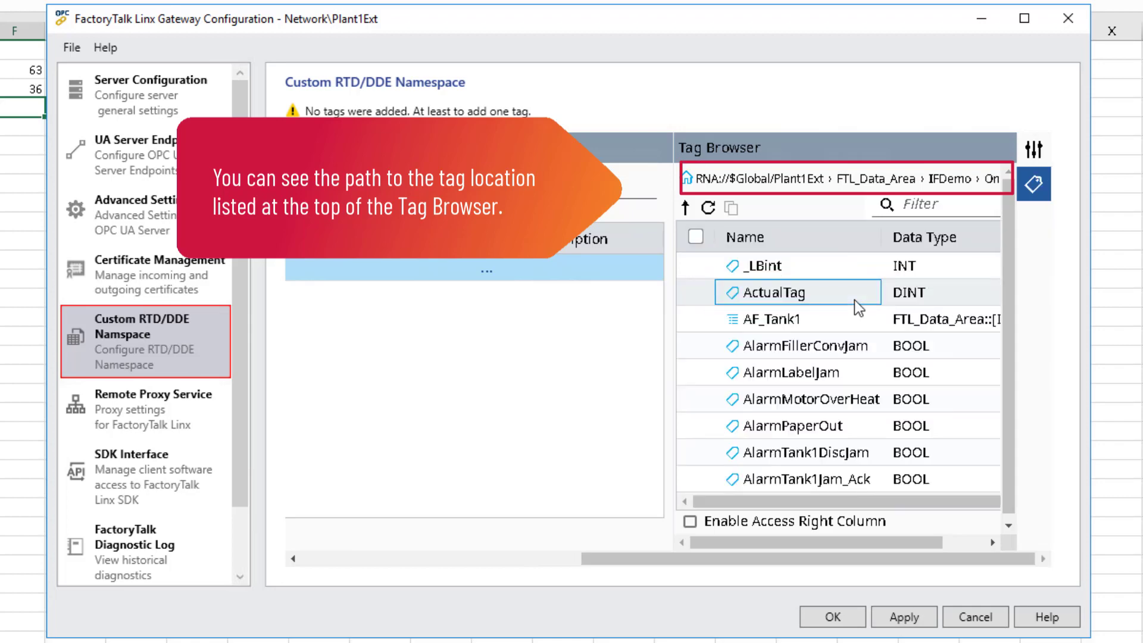
Step: Add the ActualTag and Run_Sec controller tags to Namespace1
{"action": "left_click", "coordinate": [696, 294]}
{"action": "left_click", "coordinate": [696, 294]}
{"action": "scroll", "coordinate": [856, 310], "scroll_direction": "down", "scroll_amount": 4}
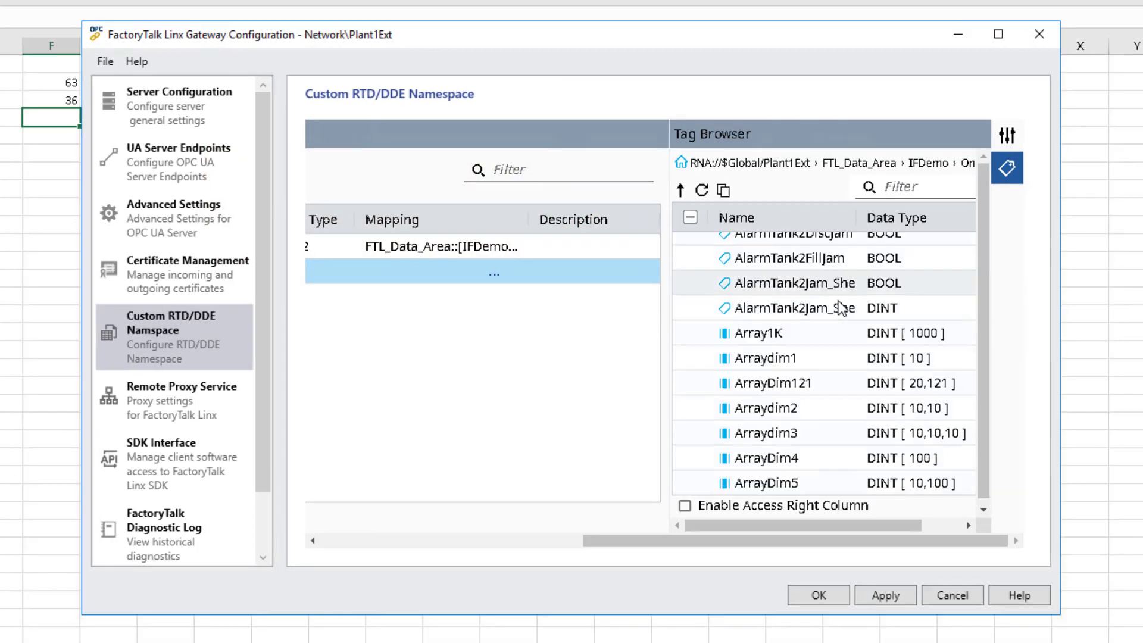
{"action": "scroll", "coordinate": [838, 302], "scroll_direction": "down", "scroll_amount": 12}
{"action": "scroll", "coordinate": [838, 301], "scroll_direction": "down", "scroll_amount": 12}
{"action": "scroll", "coordinate": [838, 302], "scroll_direction": "down", "scroll_amount": 12}
{"action": "scroll", "coordinate": [838, 301], "scroll_direction": "down", "scroll_amount": 13}
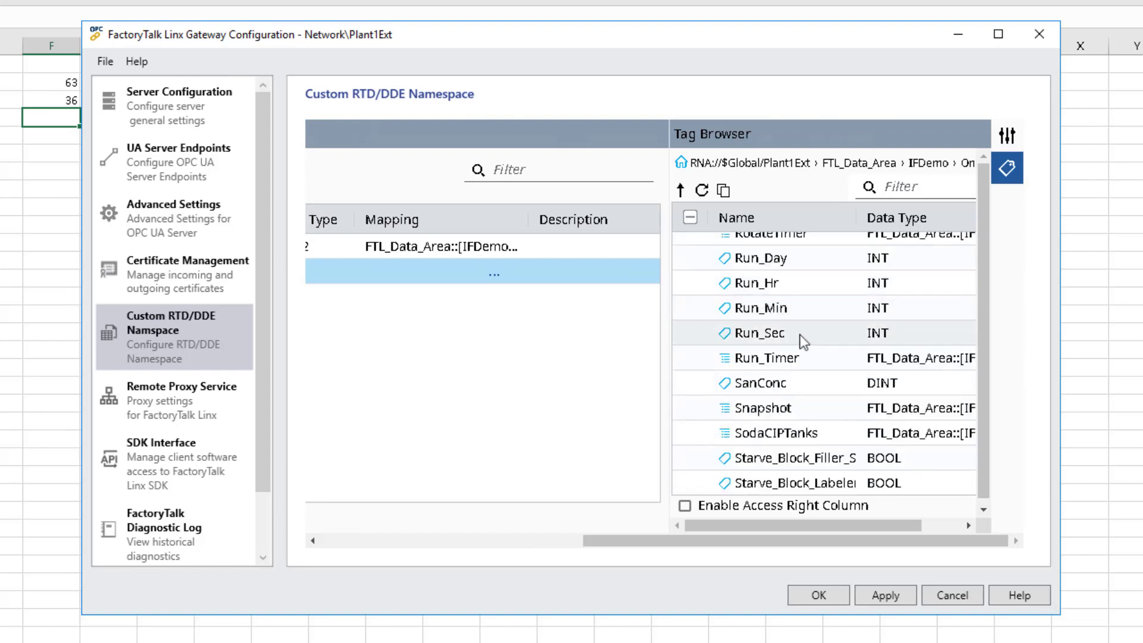
{"action": "left_click", "coordinate": [800, 335]}
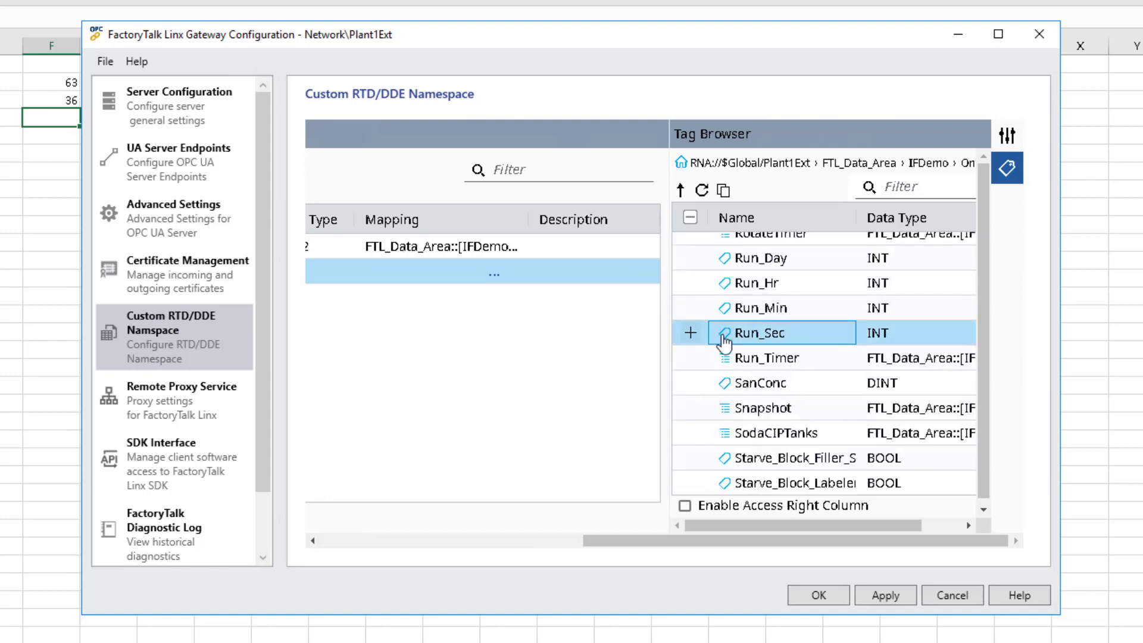
{"action": "left_click", "coordinate": [690, 333]}
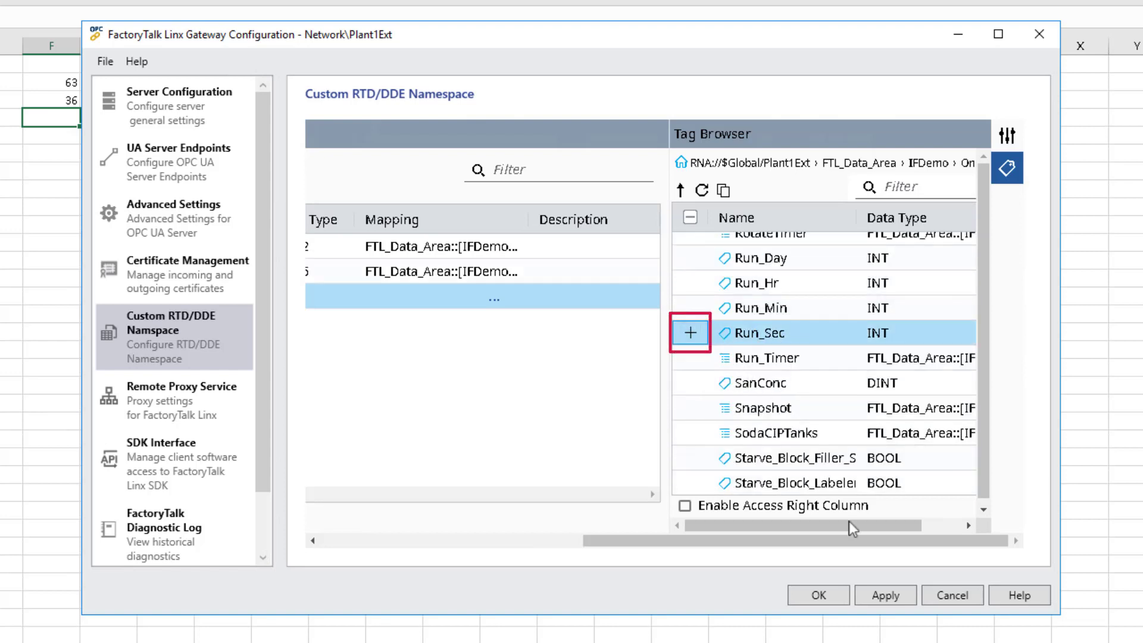
Step: Apply the new Namespace1 tags and confirm the change
{"action": "left_click", "coordinate": [887, 596]}
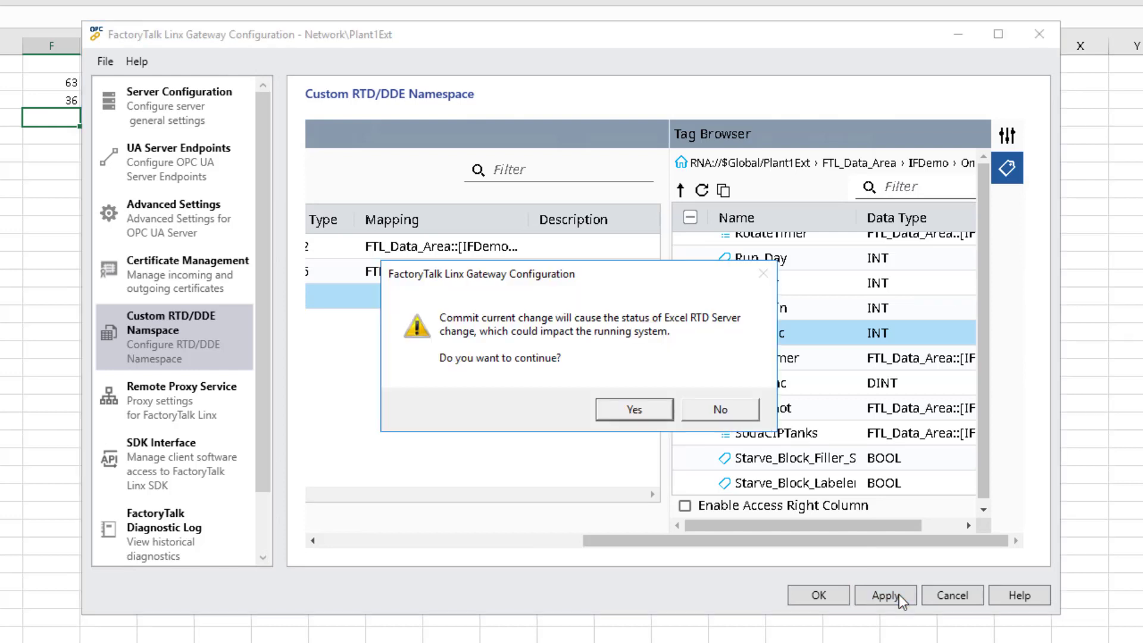
{"action": "left_click", "coordinate": [635, 411]}
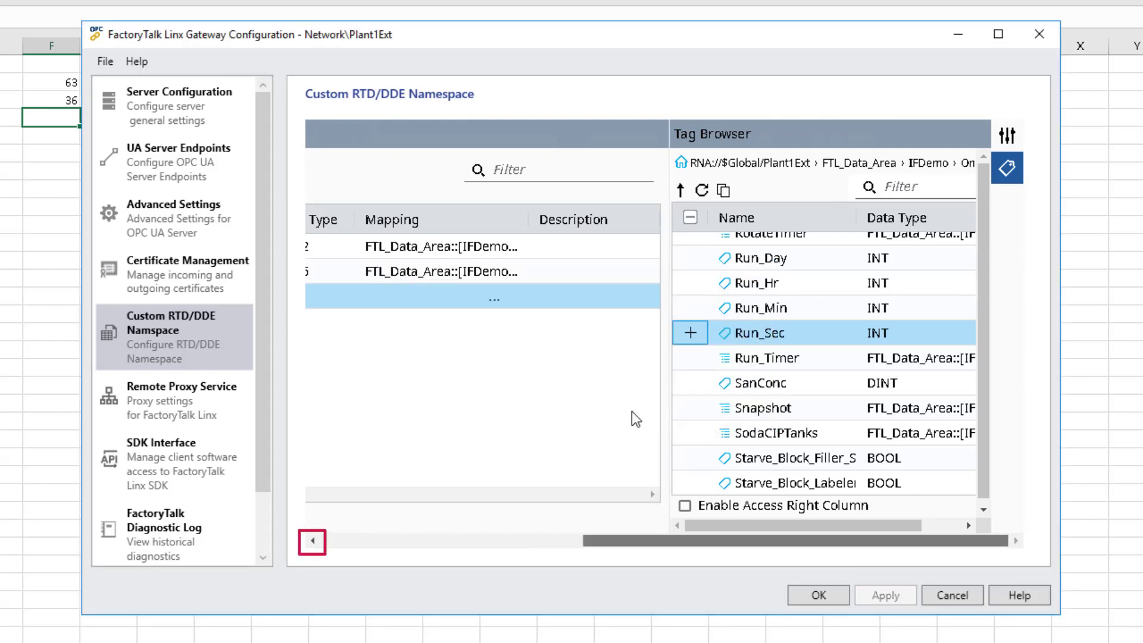
{"action": "scroll", "coordinate": [632, 412], "scroll_direction": "left", "scroll_amount": 10}
{"action": "scroll", "coordinate": [422, 541], "scroll_direction": "left", "scroll_amount": 5}
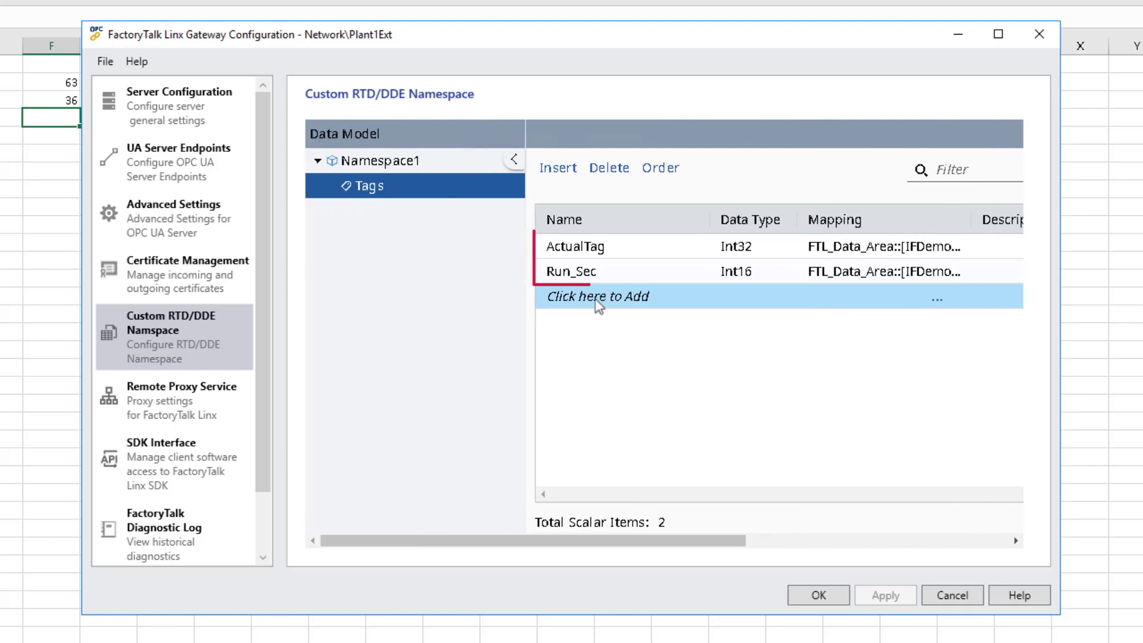
Step: Copy the RTD formulas for the ActualTag and Run_Sec rows
{"action": "left_click", "coordinate": [632, 253]}
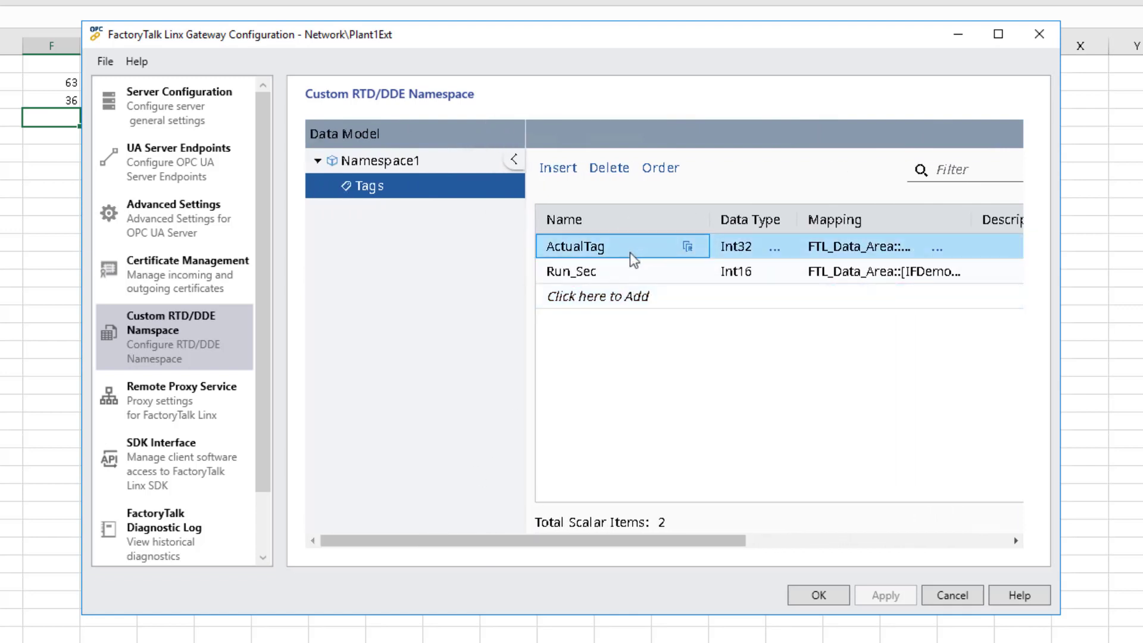
{"action": "left_click", "coordinate": [627, 273], "text": "ctrl"}
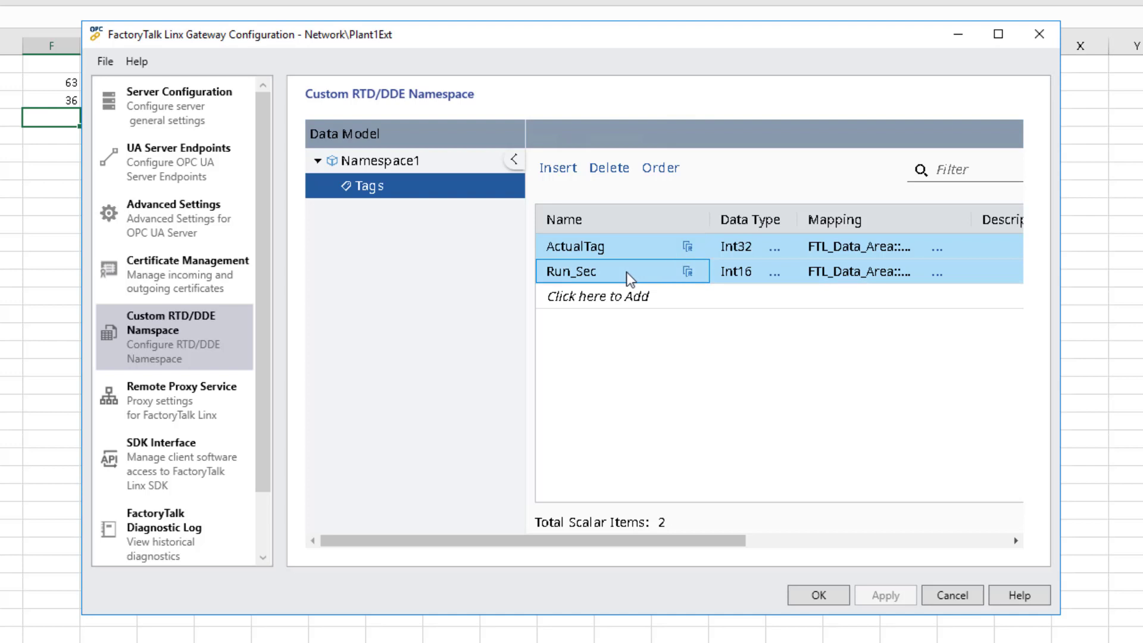
{"action": "left_click", "coordinate": [687, 273]}
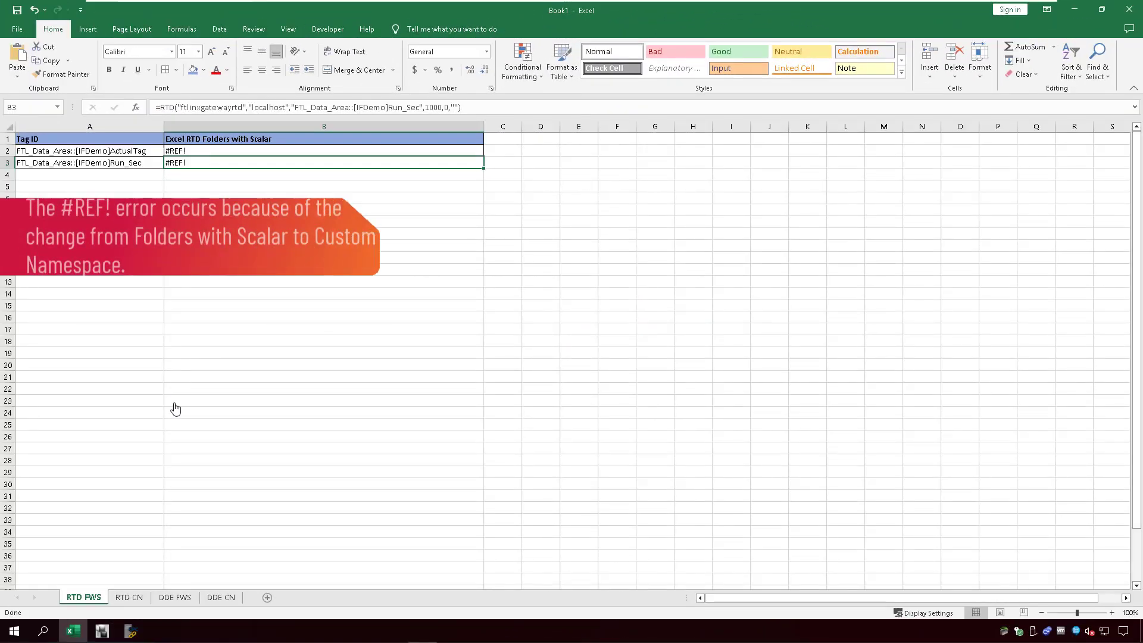
Step: Paste the custom-namespace RTD formulas for ActualTag and Run_Sec into B2:B3 of the RTD CN sheet
{"action": "left_click", "coordinate": [137, 598]}
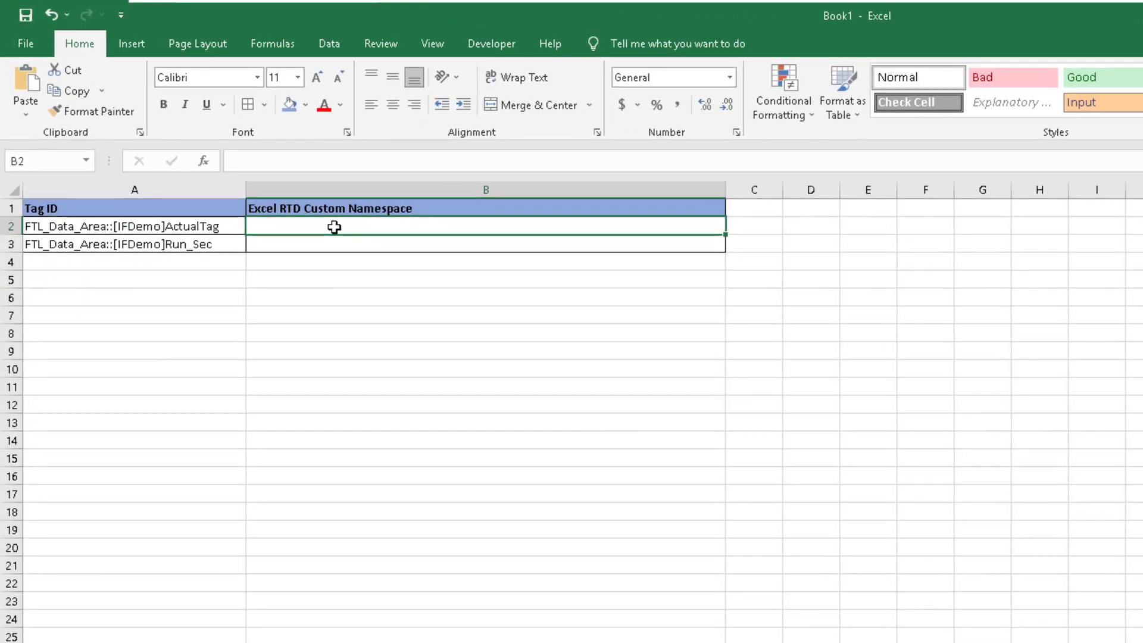
{"action": "key", "text": "ctrl+v"}
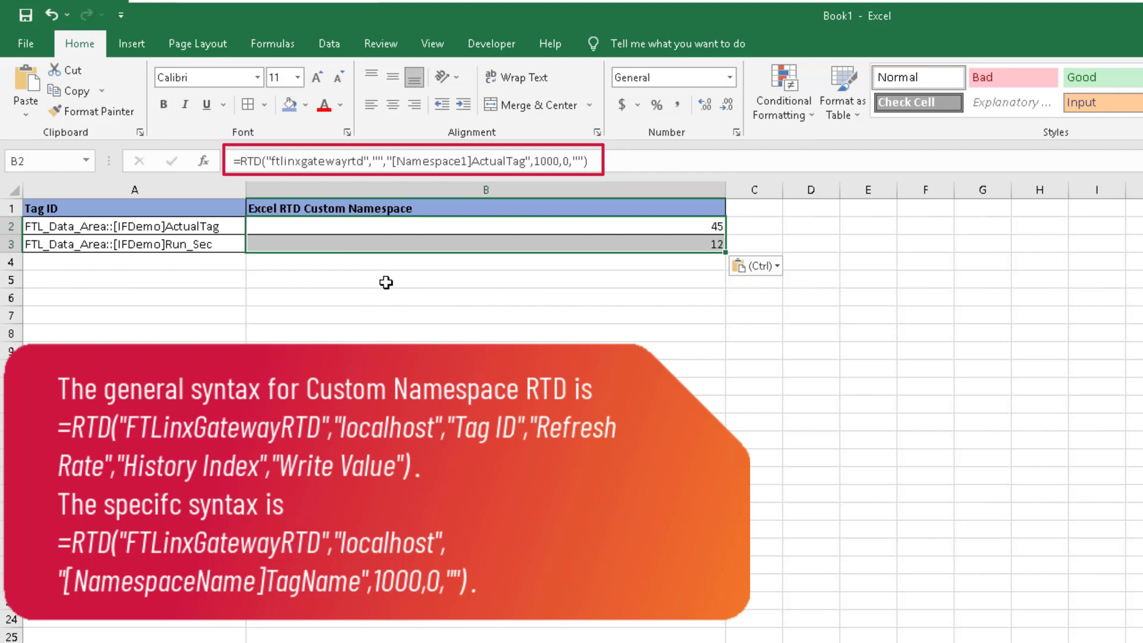
{"action": "left_click", "coordinate": [377, 242]}
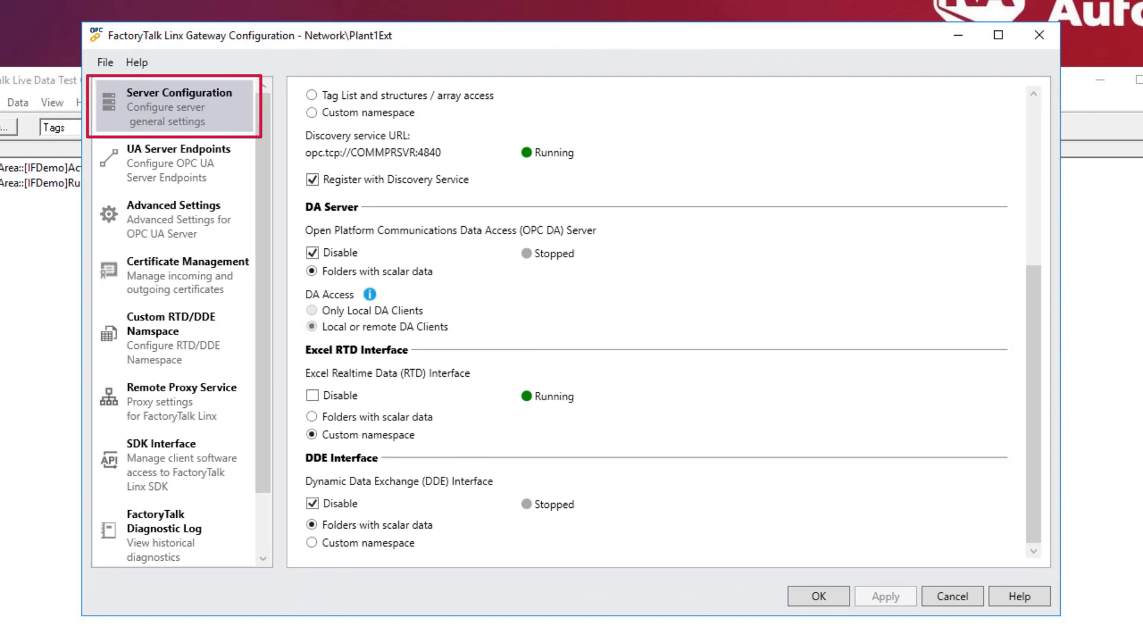
Step: Enable the DDE interface using folders with scalar data, applying and confirming the server status change
{"action": "left_click", "coordinate": [328, 504]}
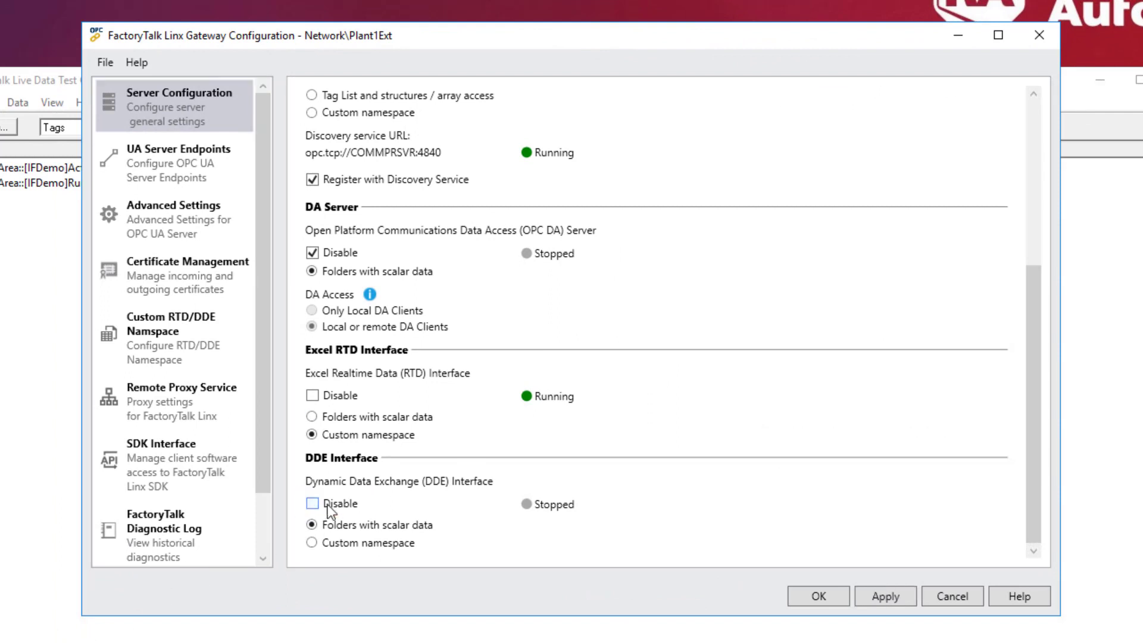
{"action": "left_click", "coordinate": [888, 591]}
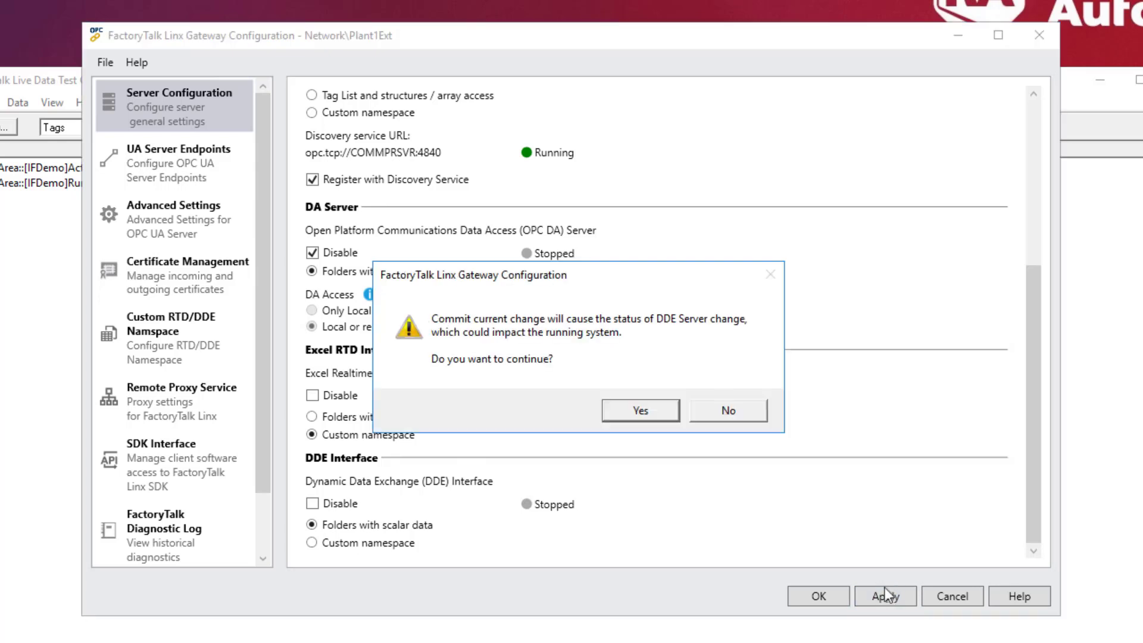
{"action": "left_click", "coordinate": [661, 411]}
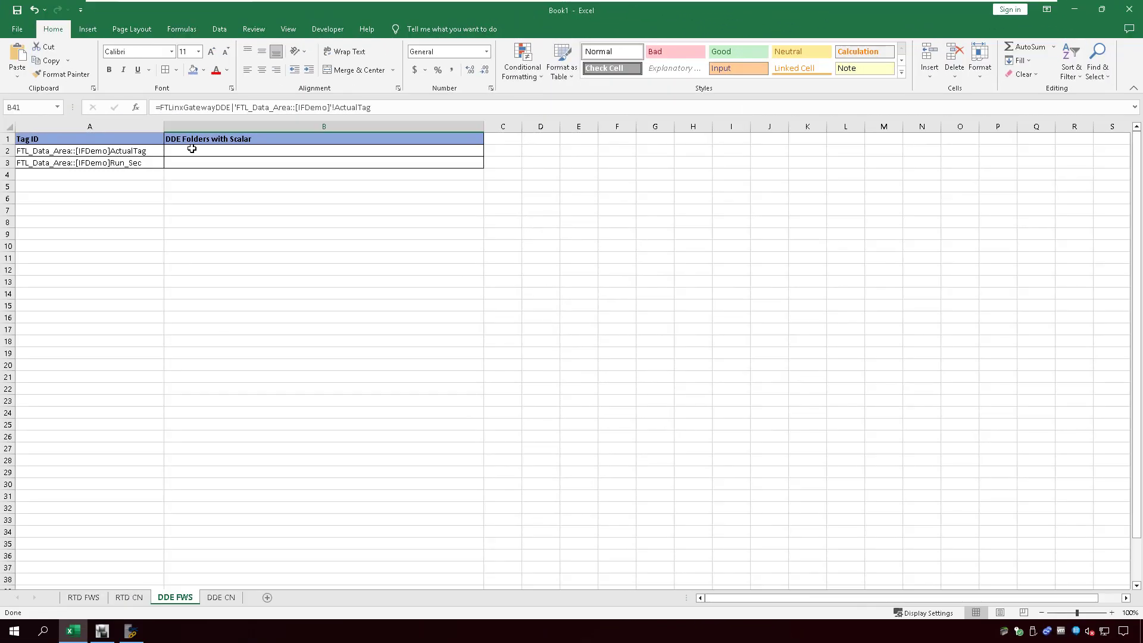
Step: Paste the ActualTag DDE link into B2 and the Run_Sec DDE link into B3
{"action": "left_click", "coordinate": [192, 149]}
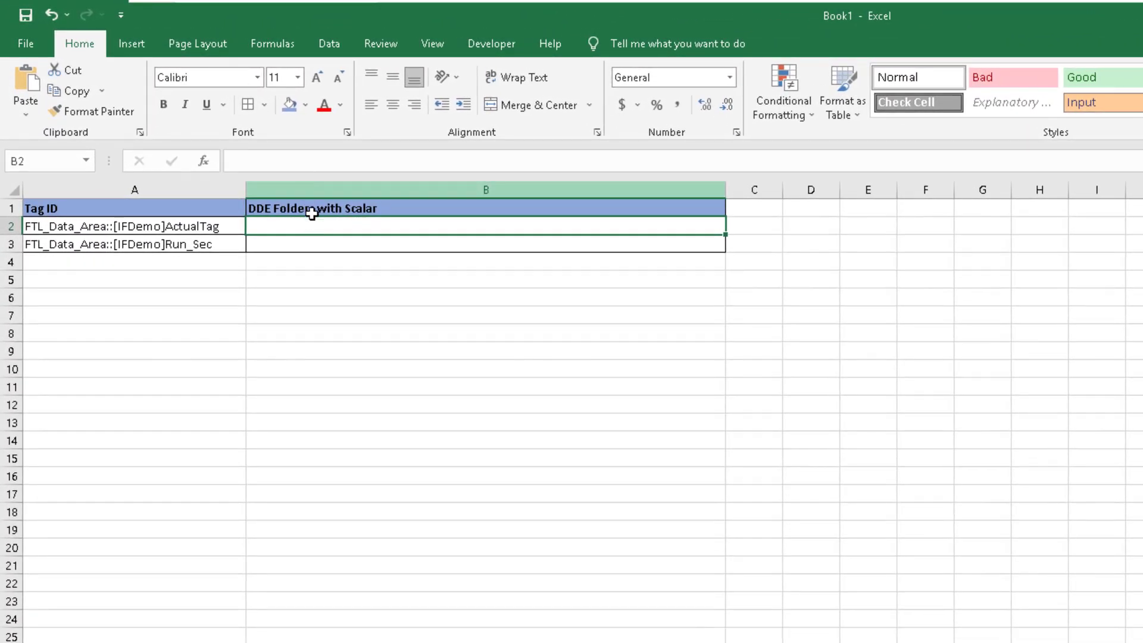
{"action": "type", "text": "=FTLinxGatewayDDE|'FTL_Data_Area::[IFDemo]'!ActualTag"}
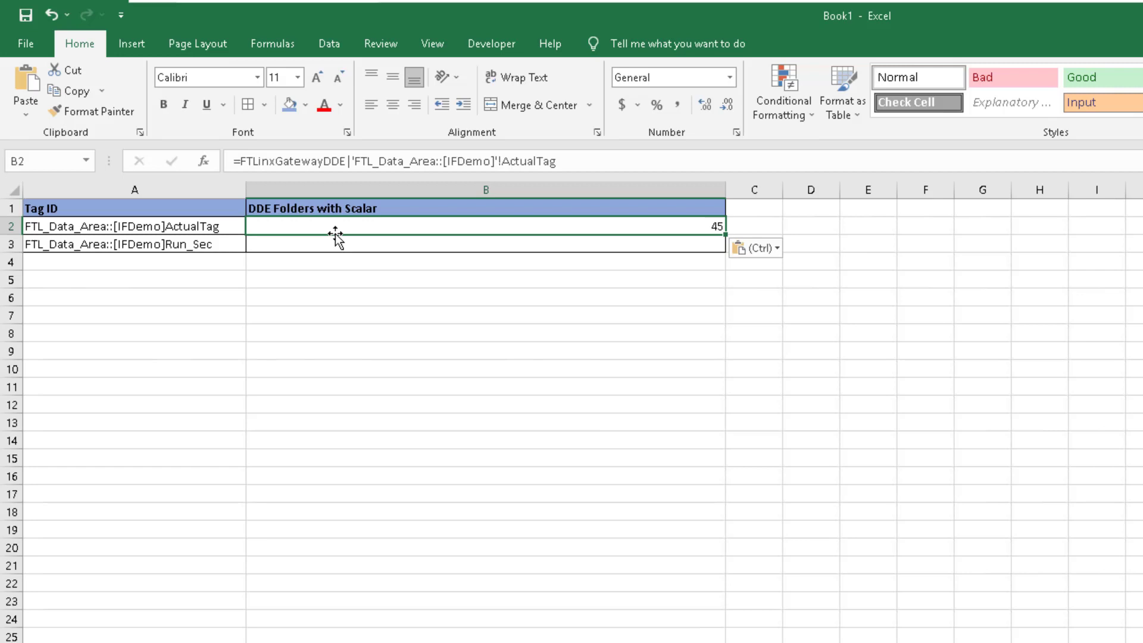
{"action": "left_click", "coordinate": [423, 244]}
{"action": "type", "text": "=FTLinxGatewayDDE|'FTL_Data_Area::[IFDemo]'!Run_Sec"}
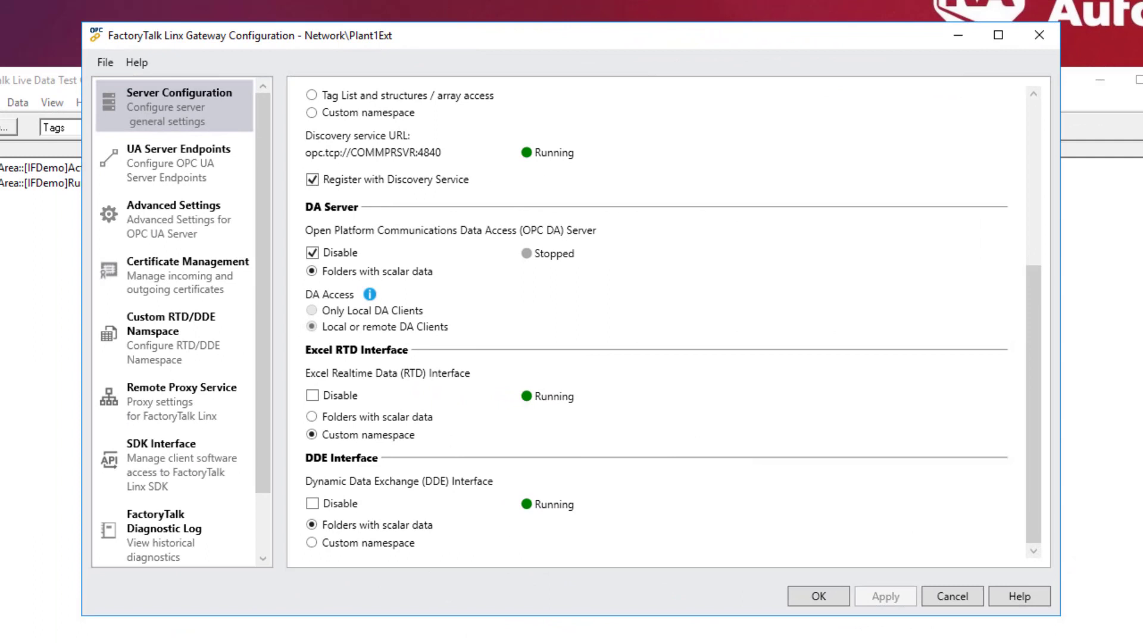
Step: Switch the DDE interface to Custom namespace and confirm the server status change
{"action": "left_click", "coordinate": [356, 545]}
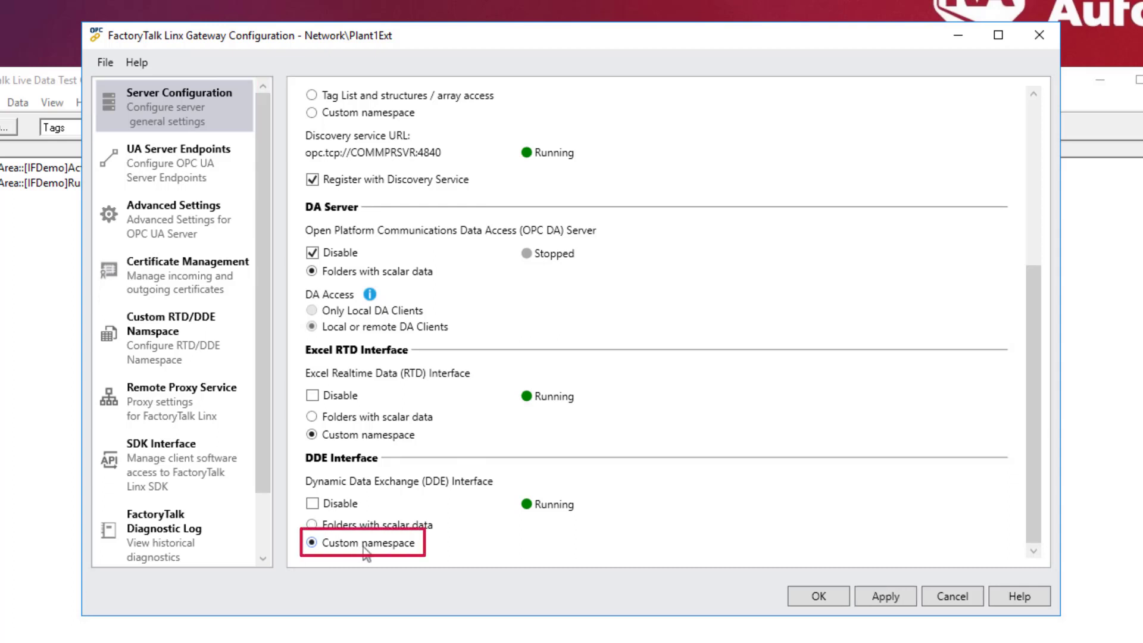
{"action": "left_click", "coordinate": [887, 599]}
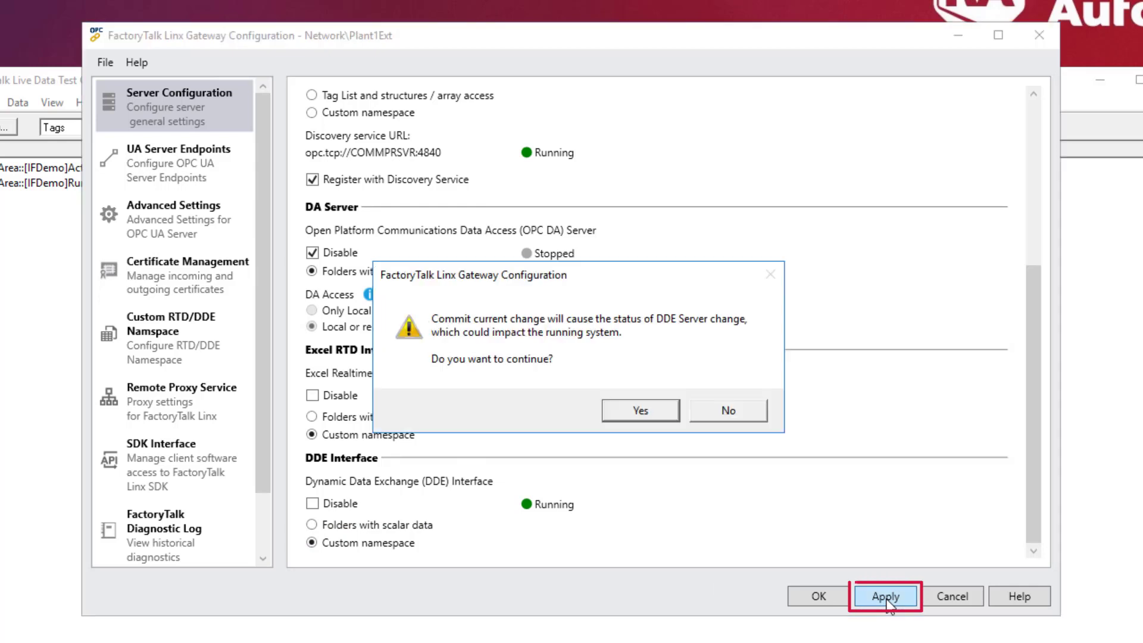
{"action": "left_click", "coordinate": [637, 410]}
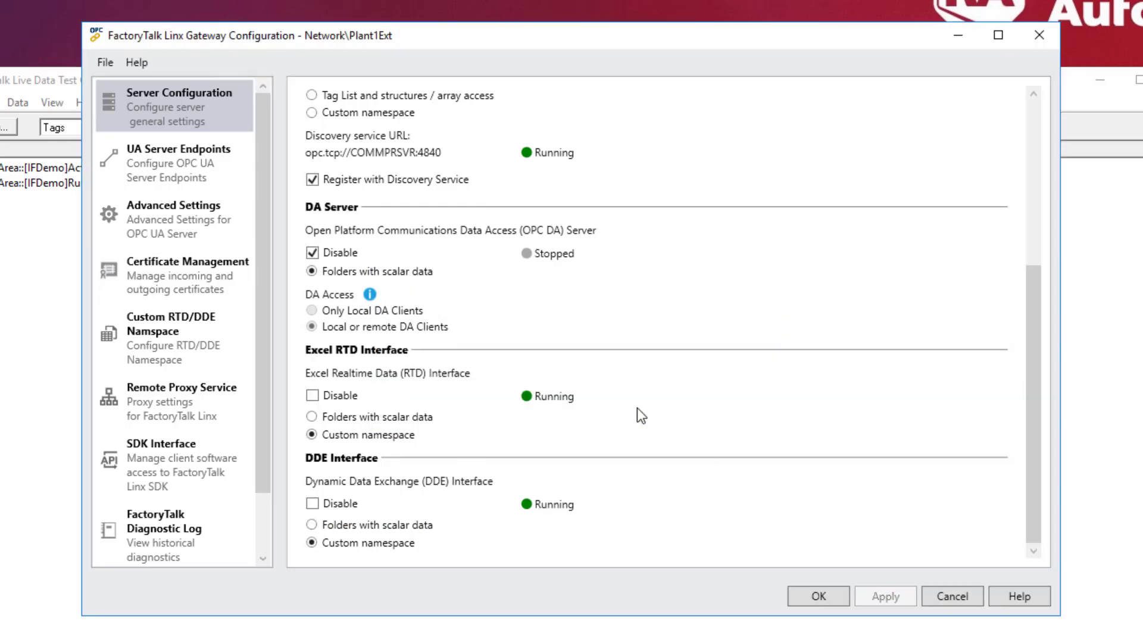
Step: Copy DDE formulas for the ActualTag and Run_Sec rows from the Custom RTD/DDE Namespace list
{"action": "left_click", "coordinate": [209, 356]}
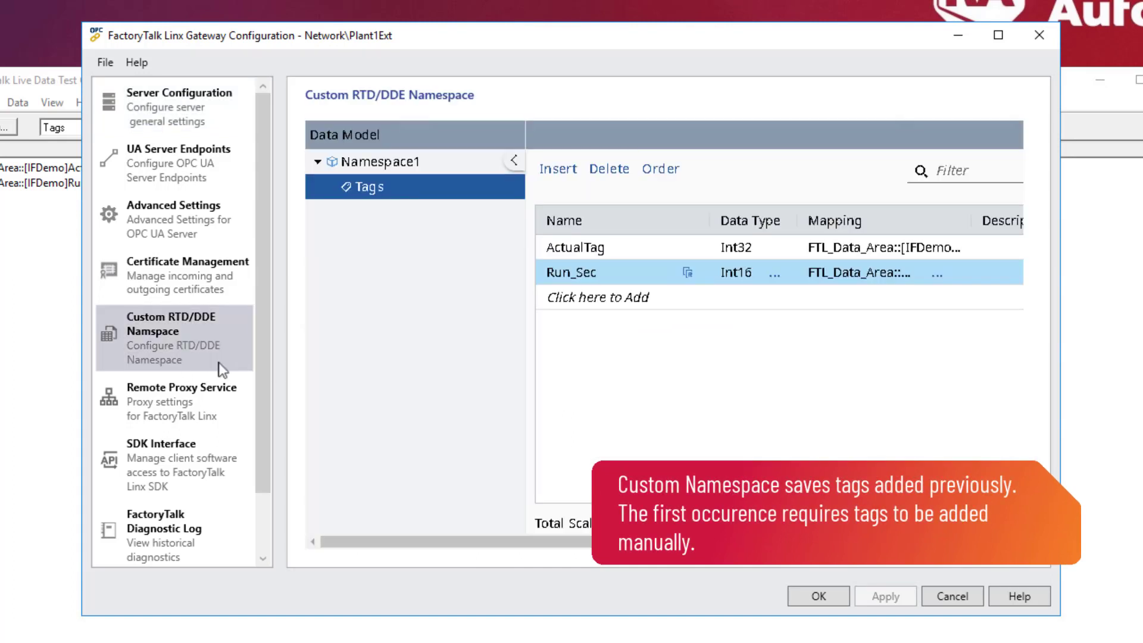
{"action": "left_click_drag", "start_coordinate": [473, 541], "coordinate": [552, 543]}
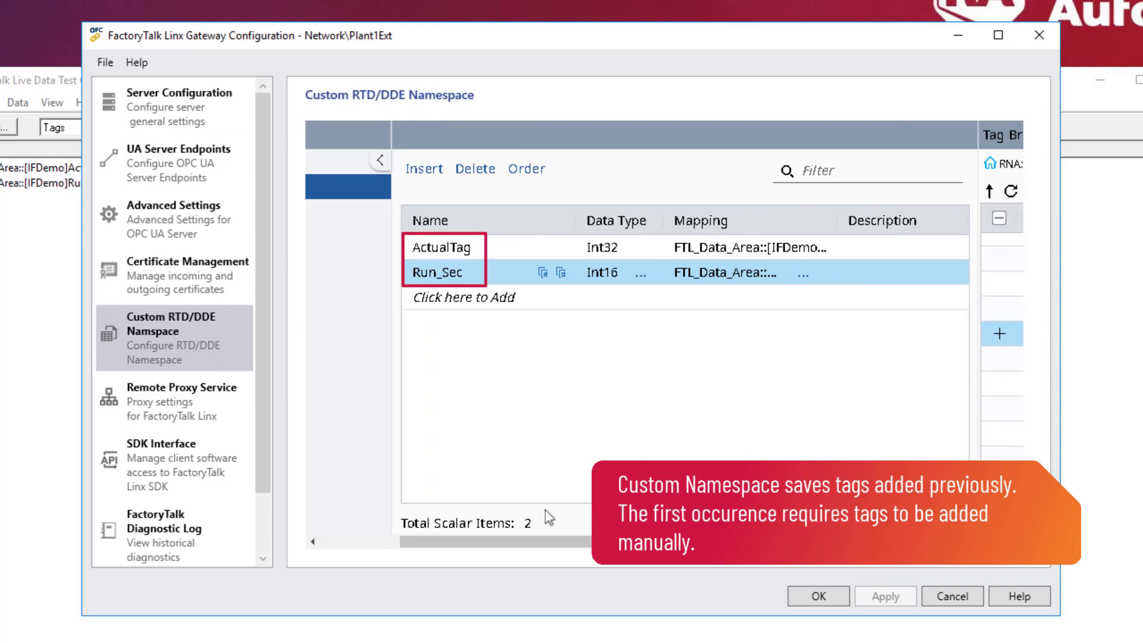
{"action": "left_click", "coordinate": [490, 247], "text": "shift"}
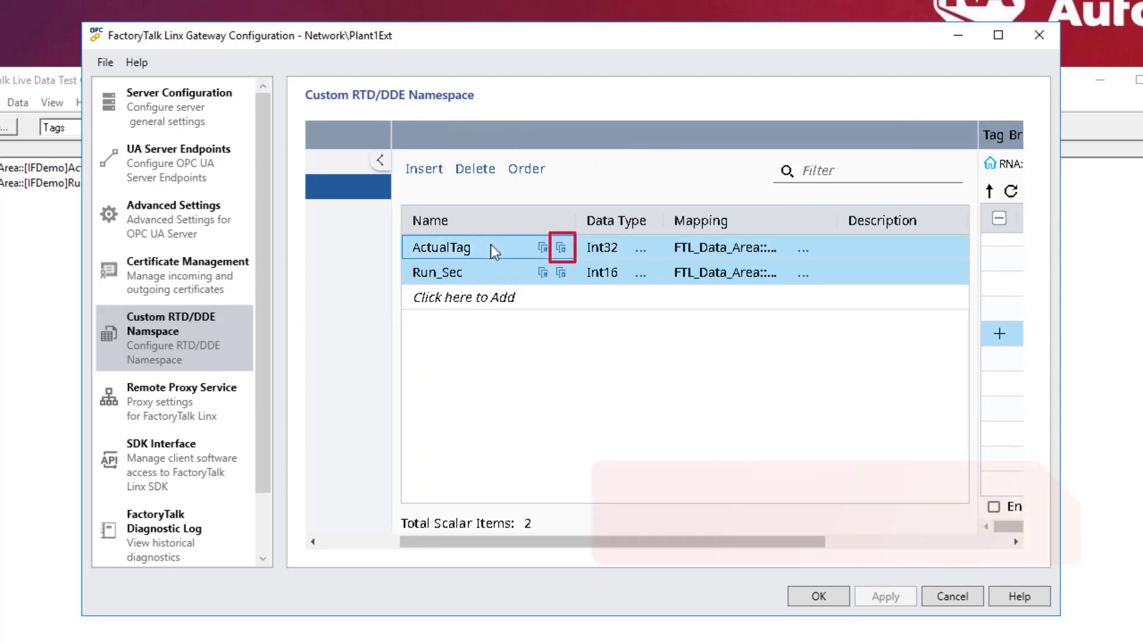
{"action": "left_click", "coordinate": [563, 249]}
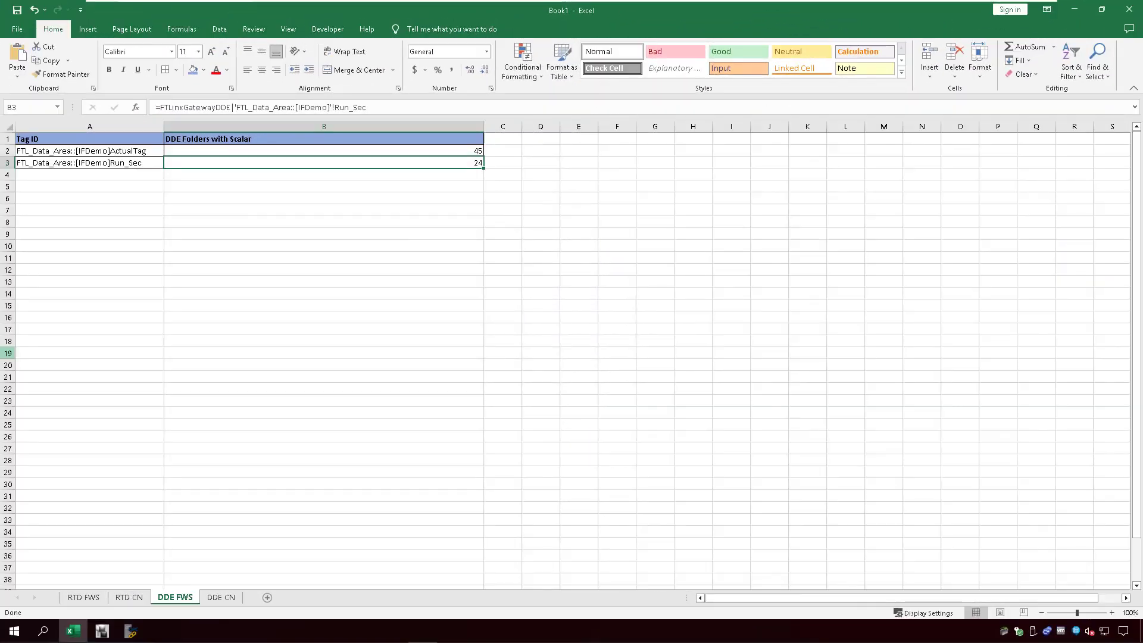
Step: Paste the Namespace1 DDE formulas into B2:B3 of the DDE CN sheet, showing ActualTag 45 and Run_Sec
{"action": "left_click", "coordinate": [225, 599]}
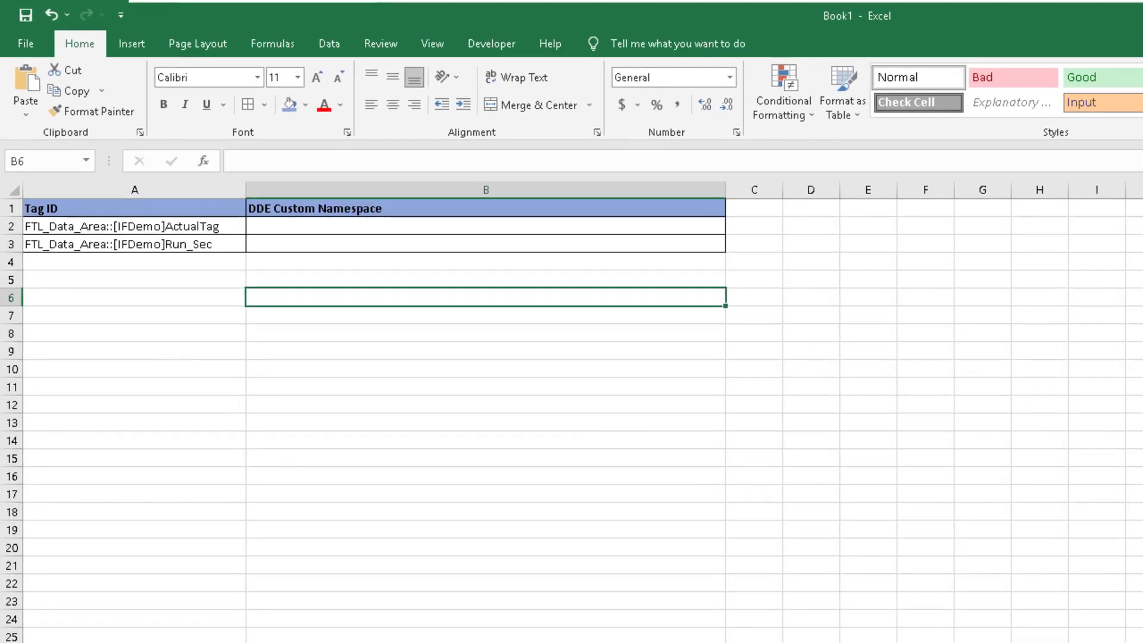
{"action": "left_click", "coordinate": [375, 225]}
{"action": "type", "text": "=FTLinxGatewayDDE|Namespace1!ActualTag =FTLinxGatewayDDE|Namespace1!Run_Sec"}
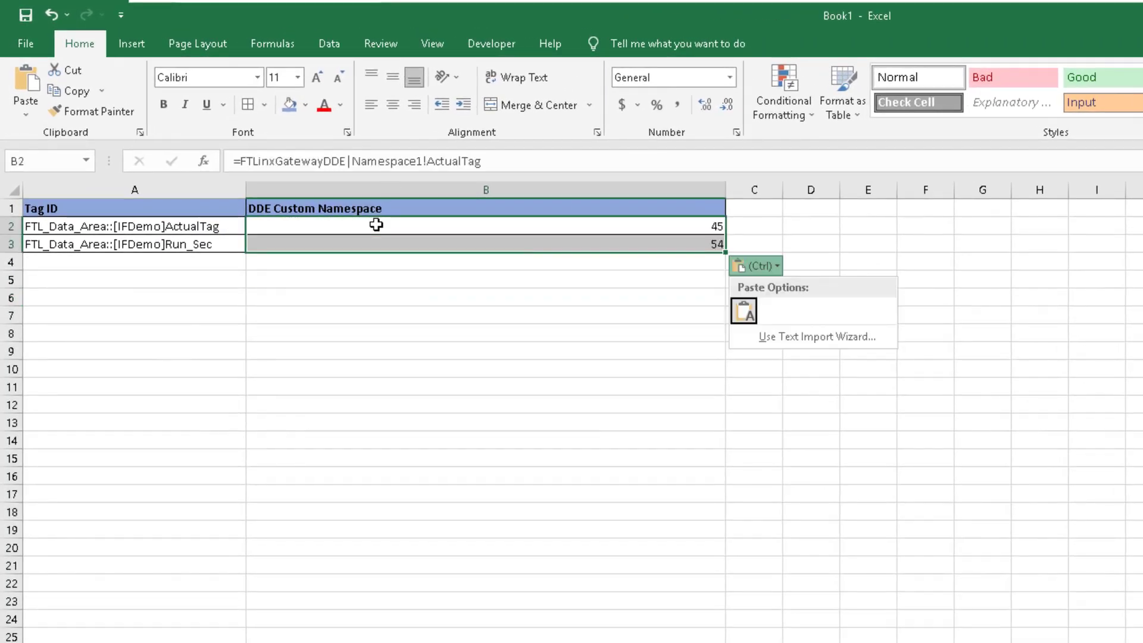
{"action": "key", "text": "Escape"}
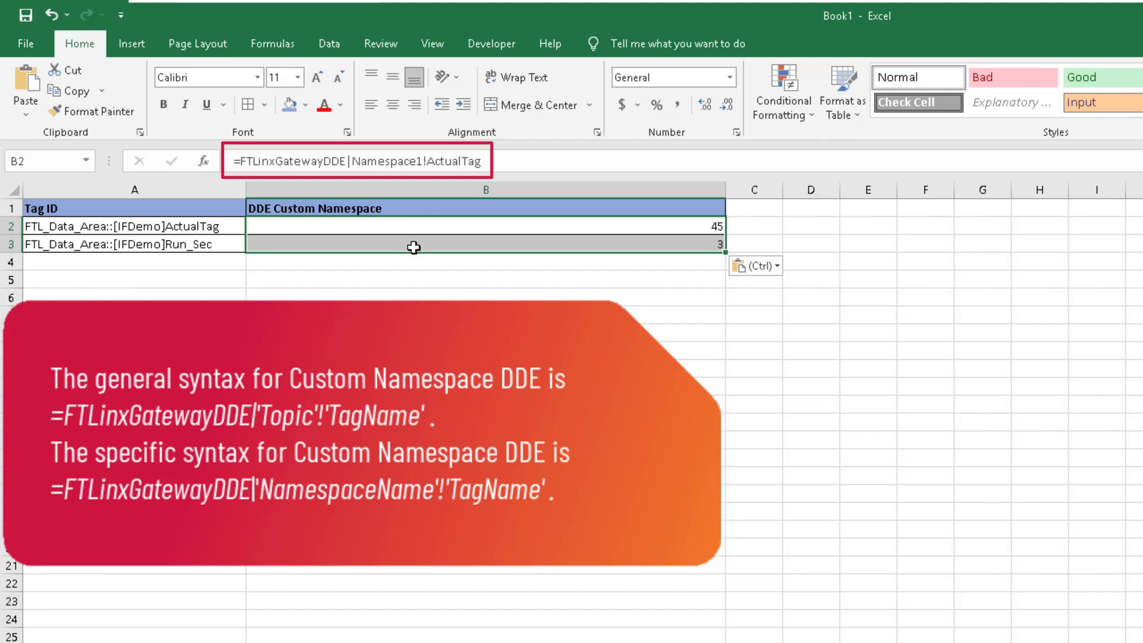
{"action": "left_click", "coordinate": [414, 247]}
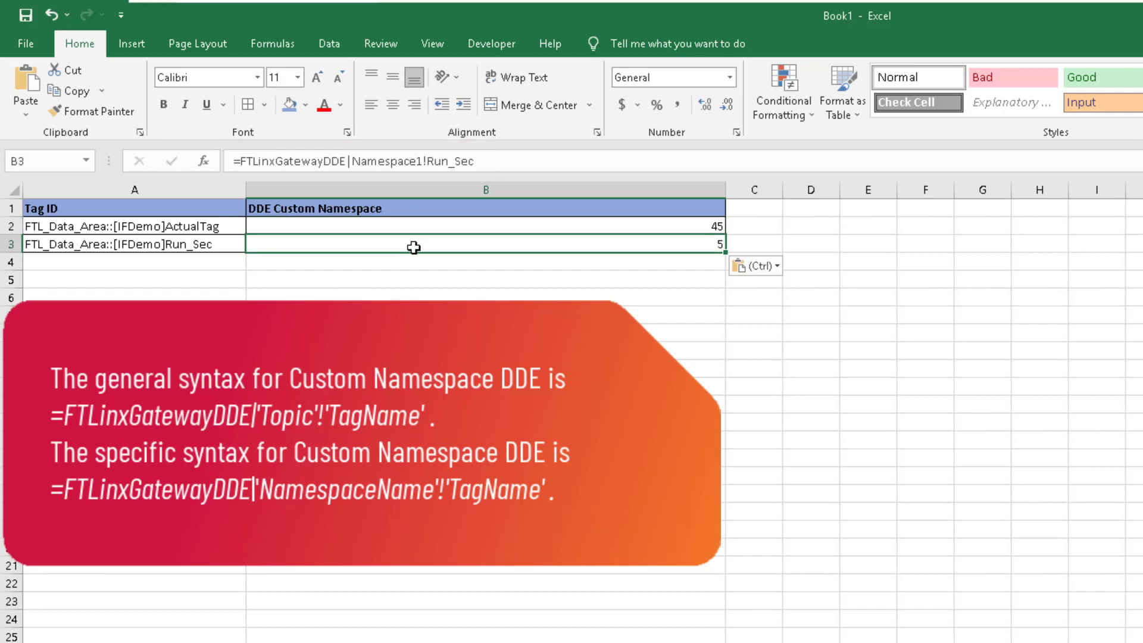